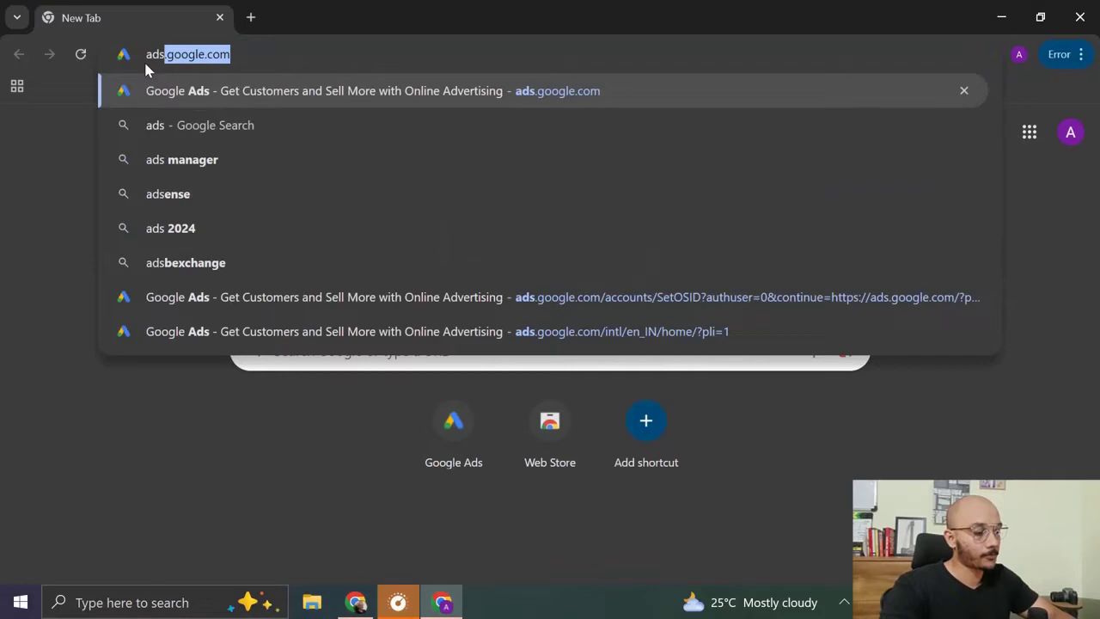
# Load ads.google.com and scroll down to the sign-up offers, selecting the ₹20,000 Offer A credit.
pyautogui.press('Return')
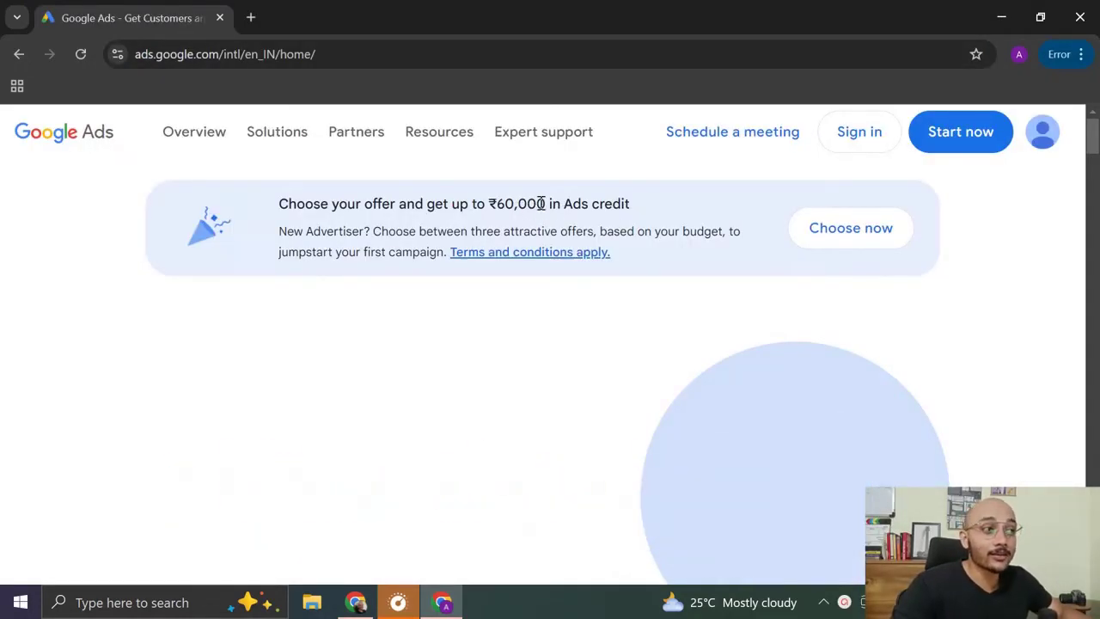
pyautogui.scroll(-5, 806, 233)
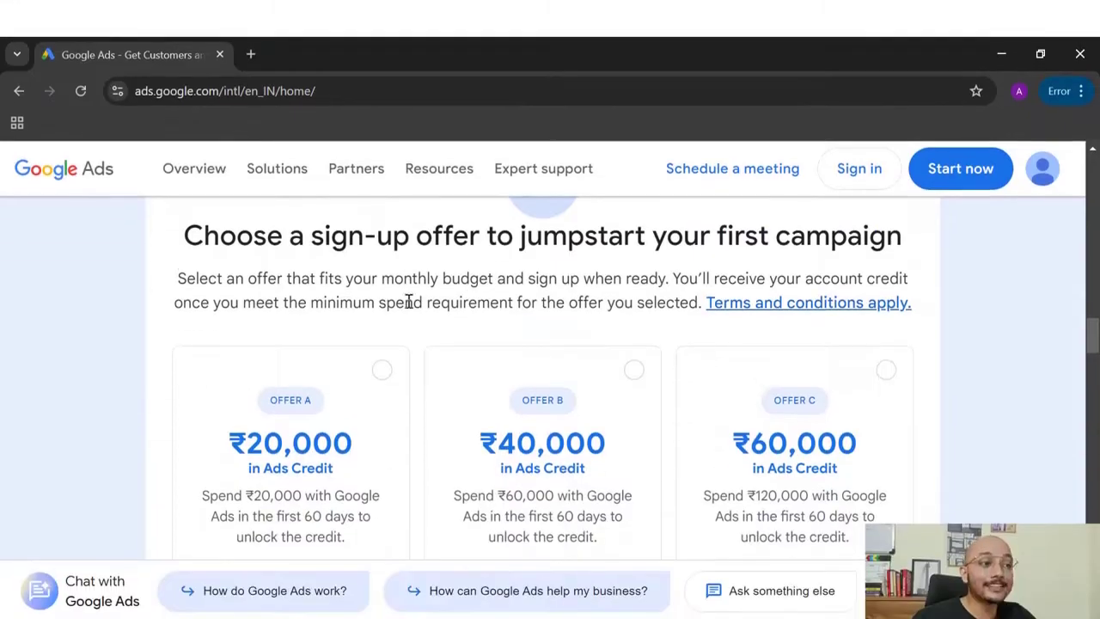
pyautogui.scroll(-1, 471, 263)
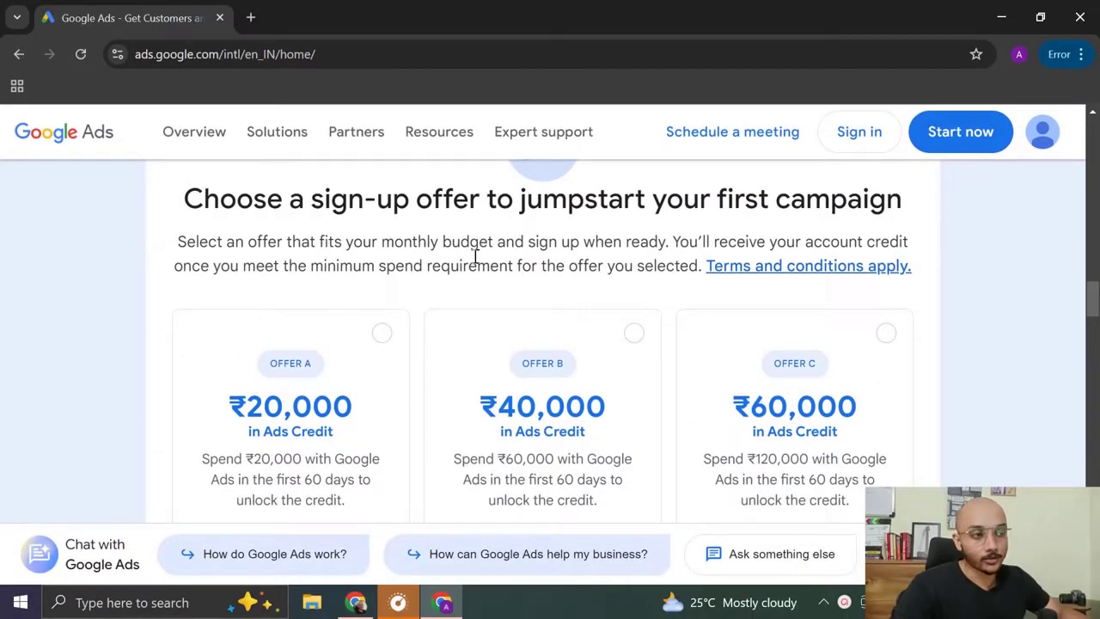
pyautogui.scroll(-1, 475, 258)
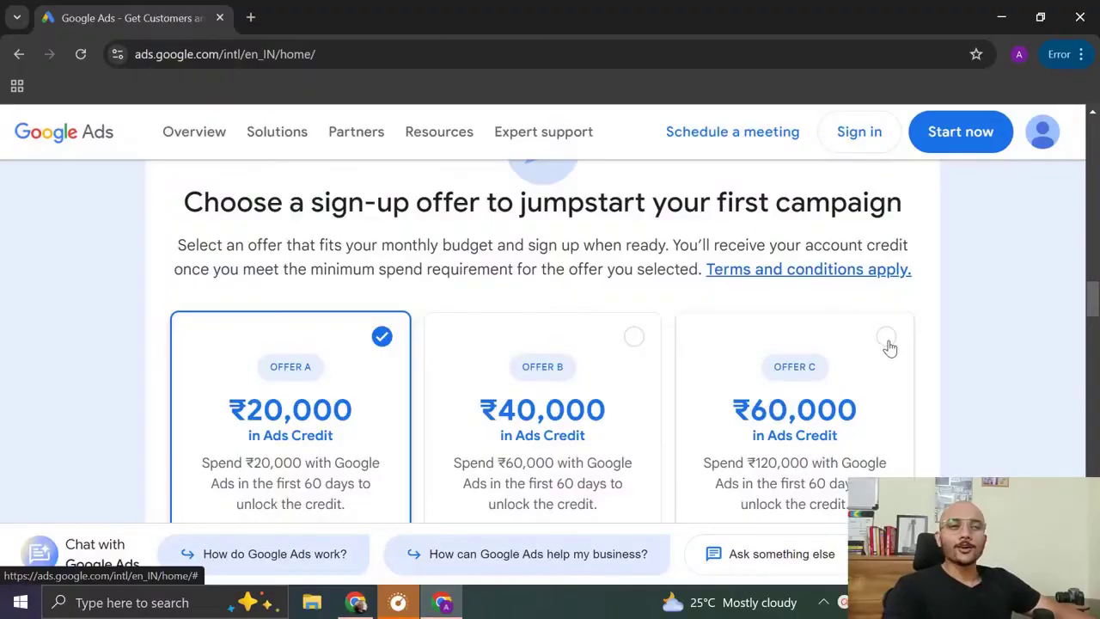
# Switch to the ₹60,000 Offer C credit and claim it to start sign-up.
pyautogui.click(888, 348)
pyautogui.scroll(-3, 886, 357)
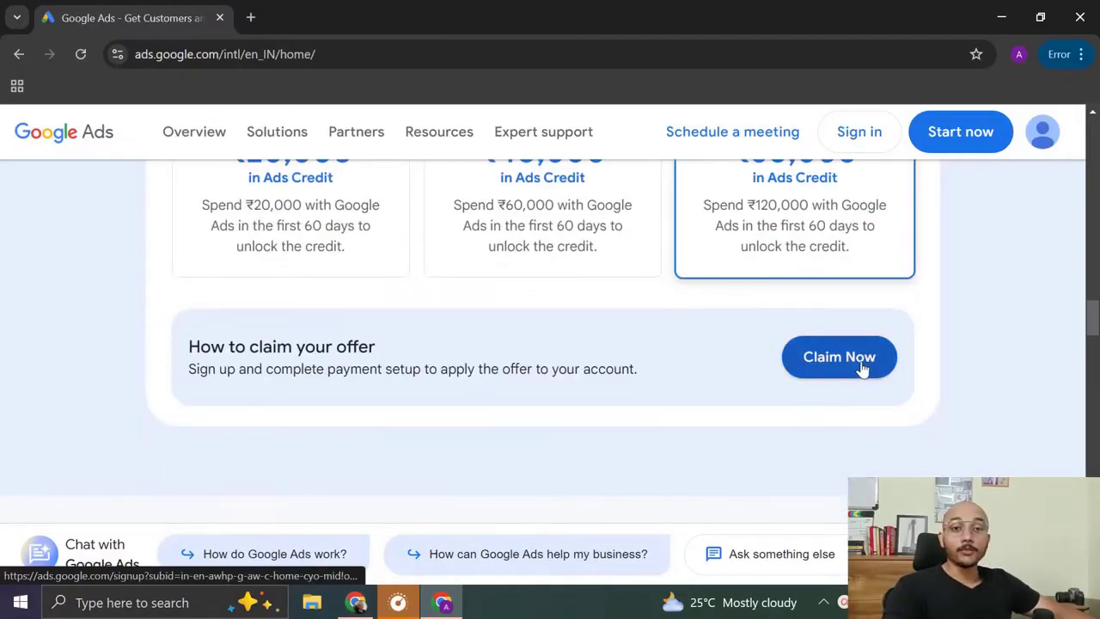
pyautogui.click(862, 368)
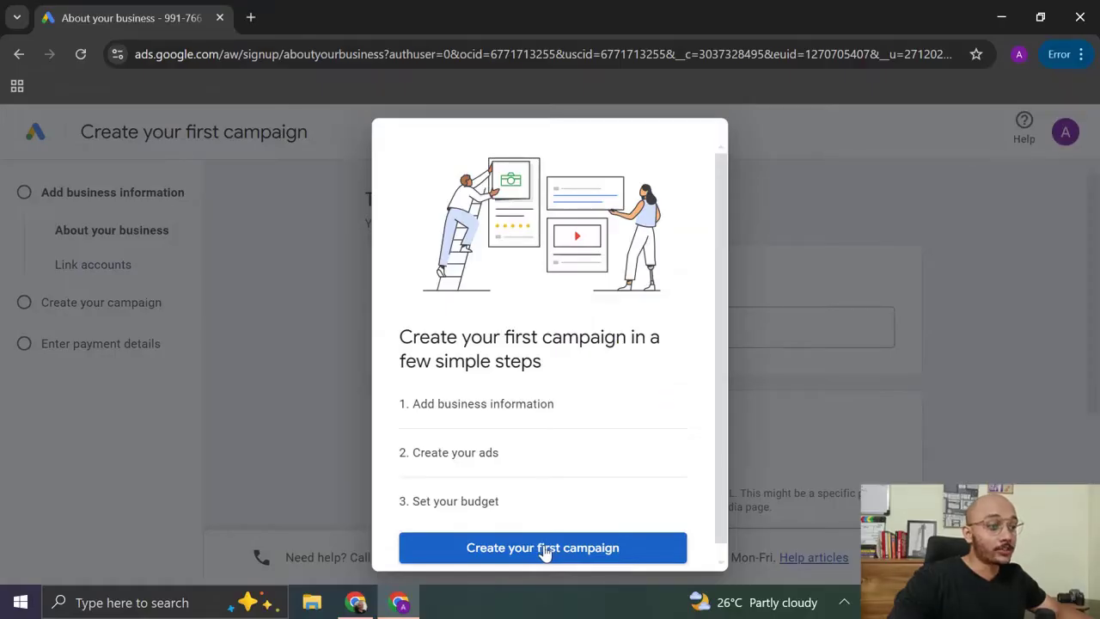
pyautogui.click(543, 547)
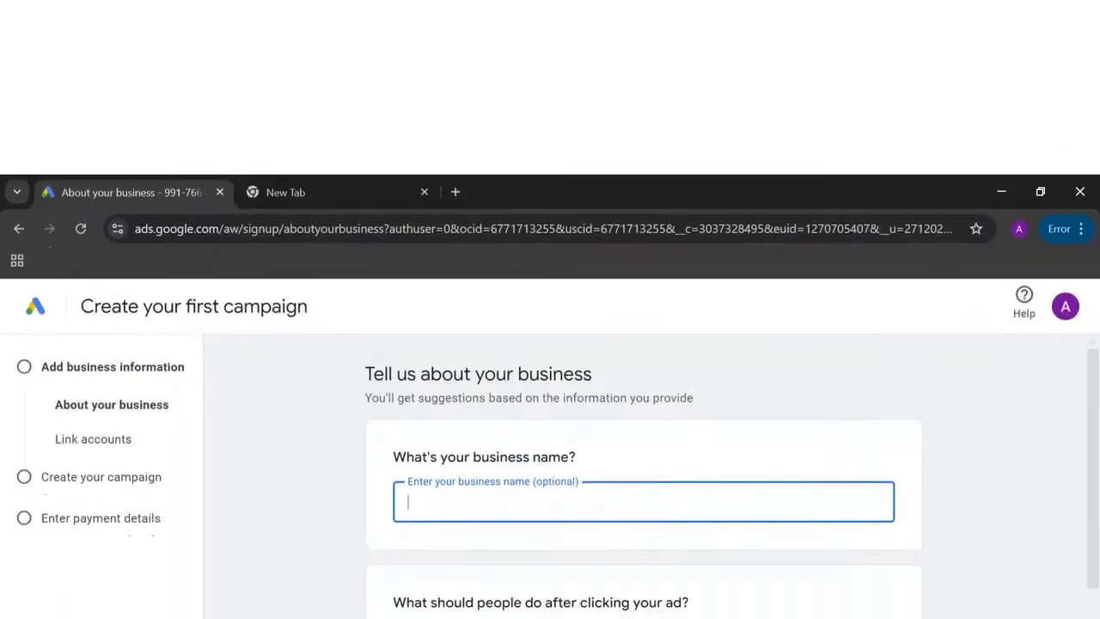
pyautogui.write('xyz ltd')
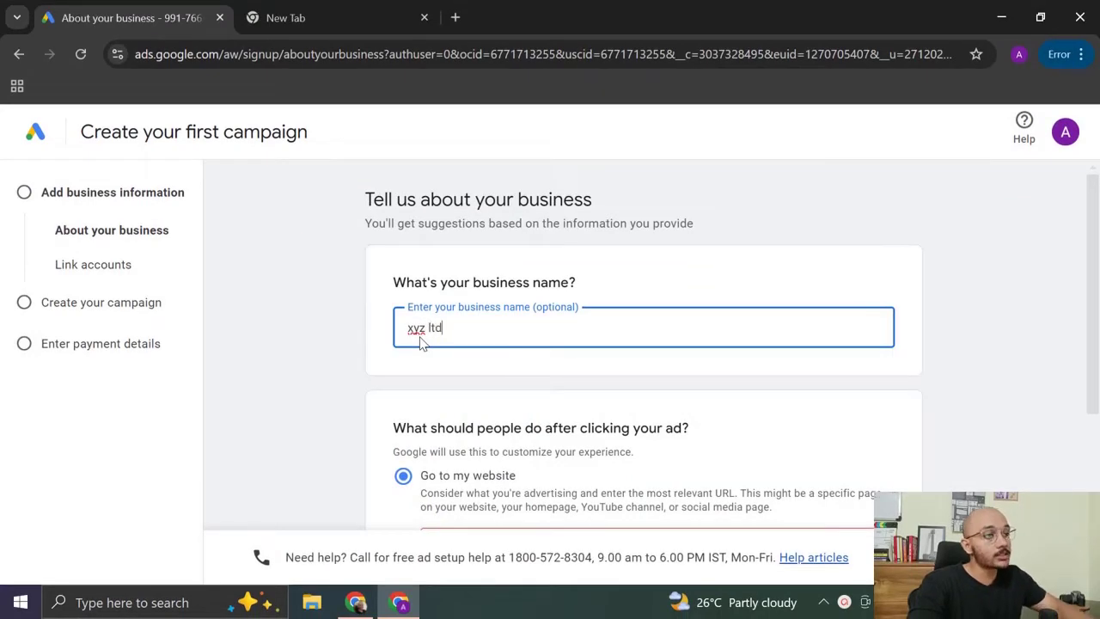
pyautogui.scroll(-3, 421, 342)
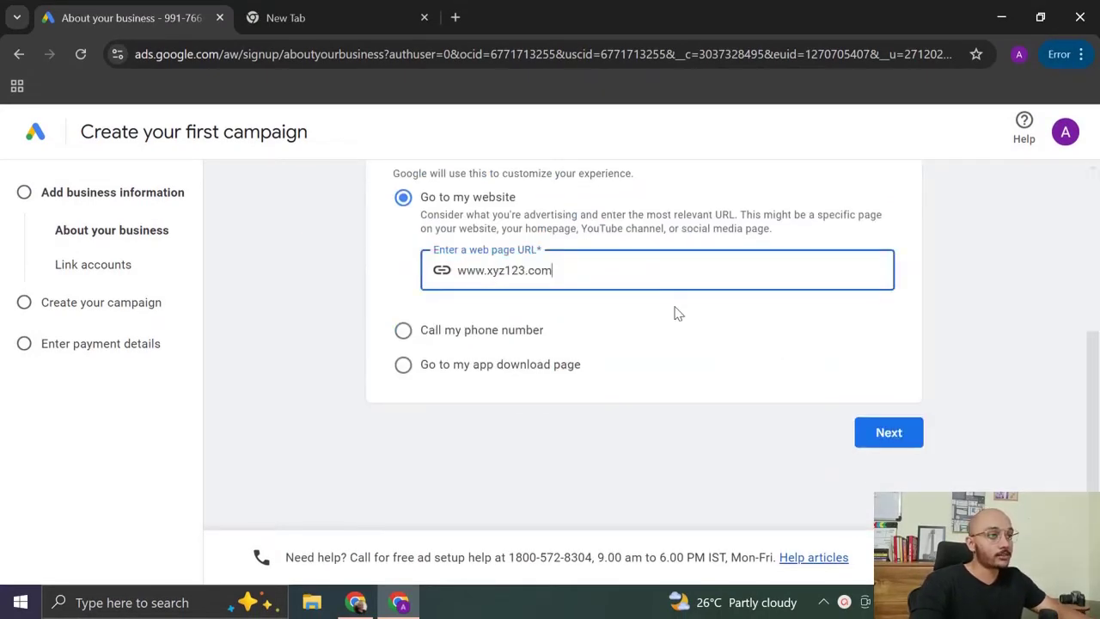
pyautogui.click(888, 434)
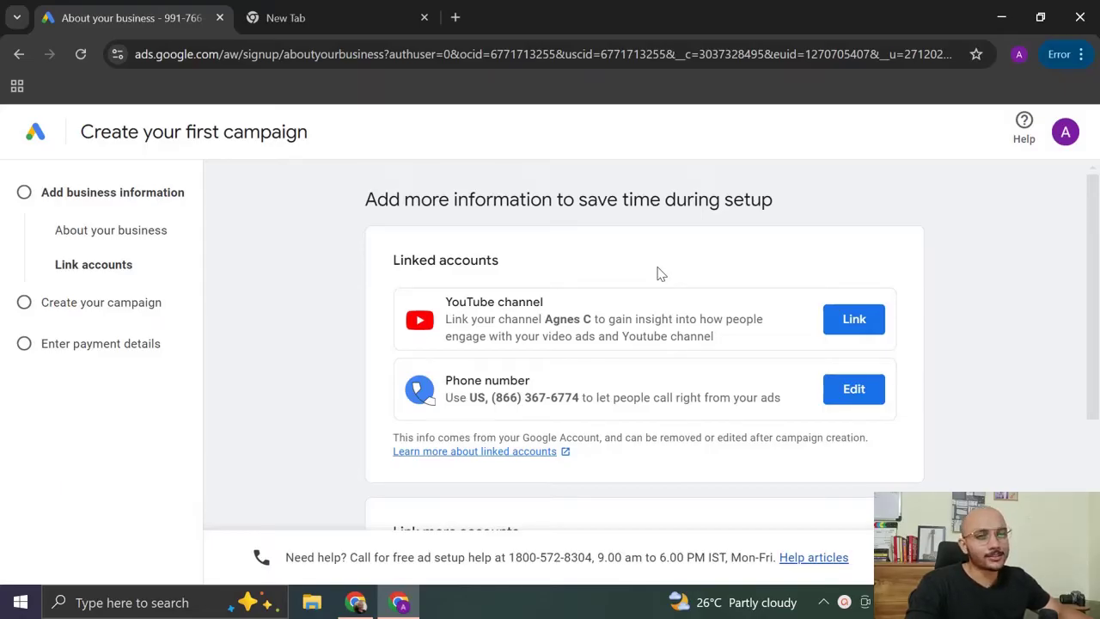
# Skip account linking and choose Page views as the campaign goal.
pyautogui.scroll(-3, 657, 273)
pyautogui.click(890, 477)
pyautogui.scroll(-1, 735, 304)
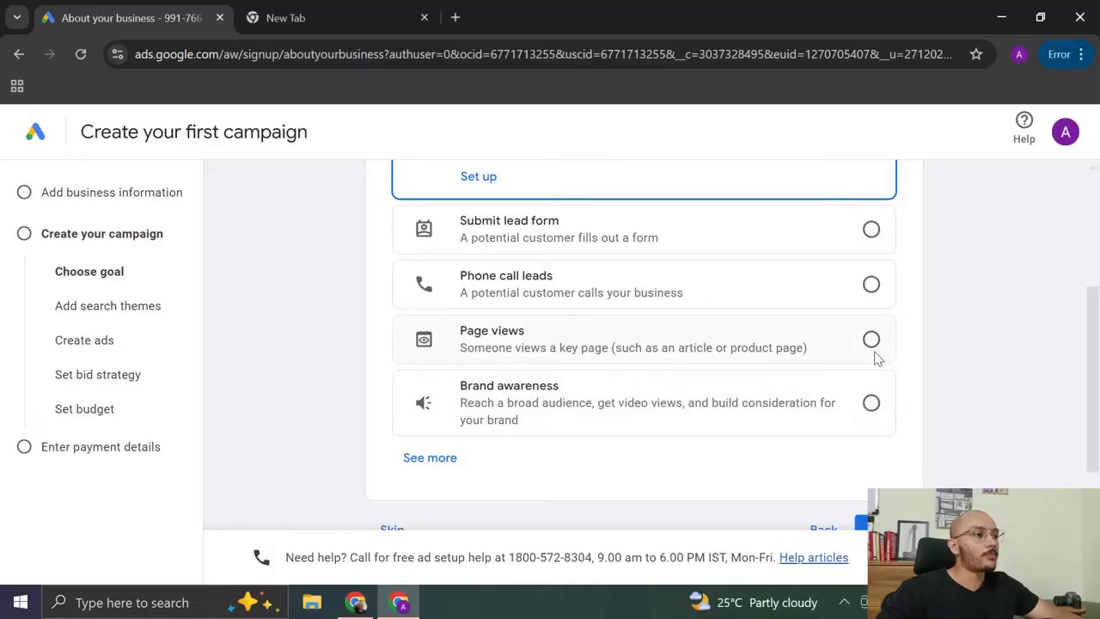
pyautogui.click(874, 352)
pyautogui.scroll(-2, 909, 367)
pyautogui.click(891, 359)
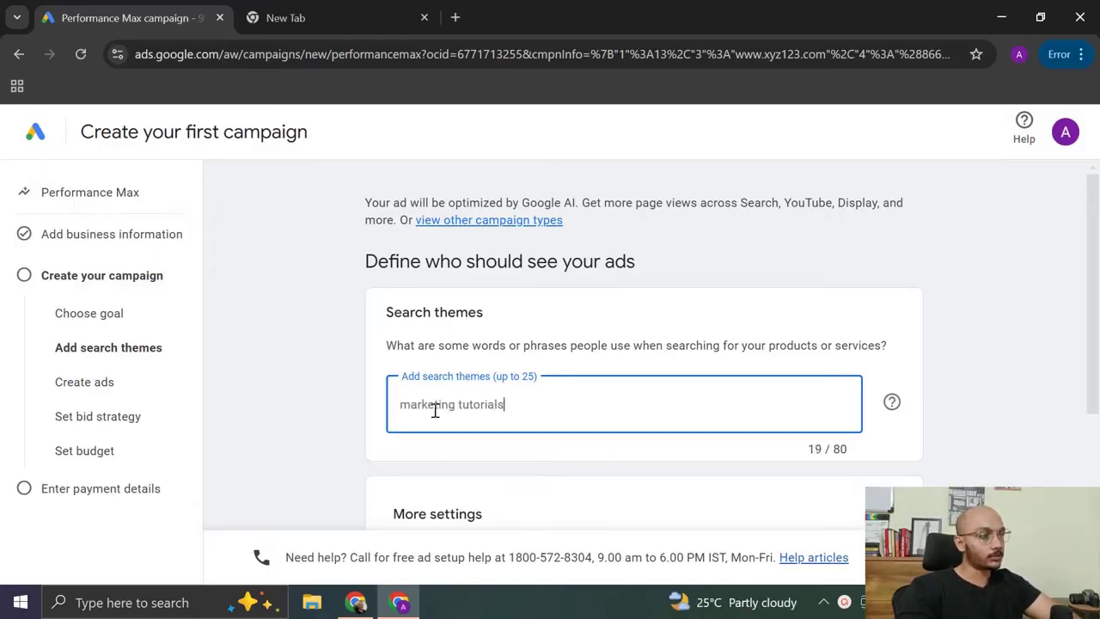
# Add search themes 'marketing tutorials', 'google ads training' and a third marketing theme.
pyautogui.press('Return')
pyautogui.write('google ads training')
pyautogui.press('Return')
pyautogui.write('marketing service')
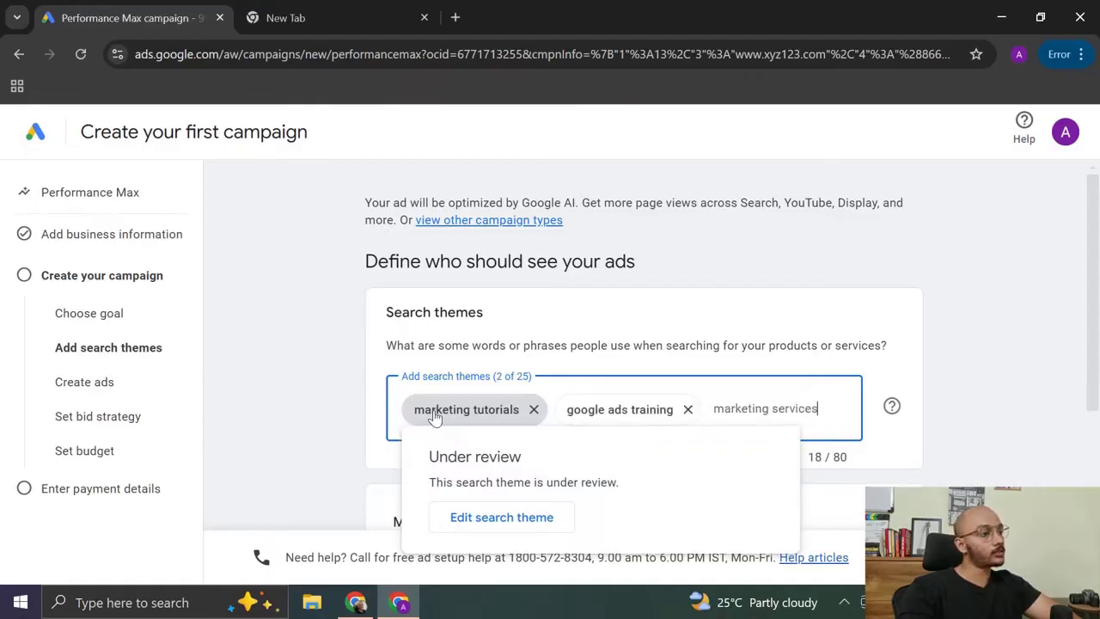
pyautogui.press('Return')
pyautogui.scroll(-3, 412, 369)
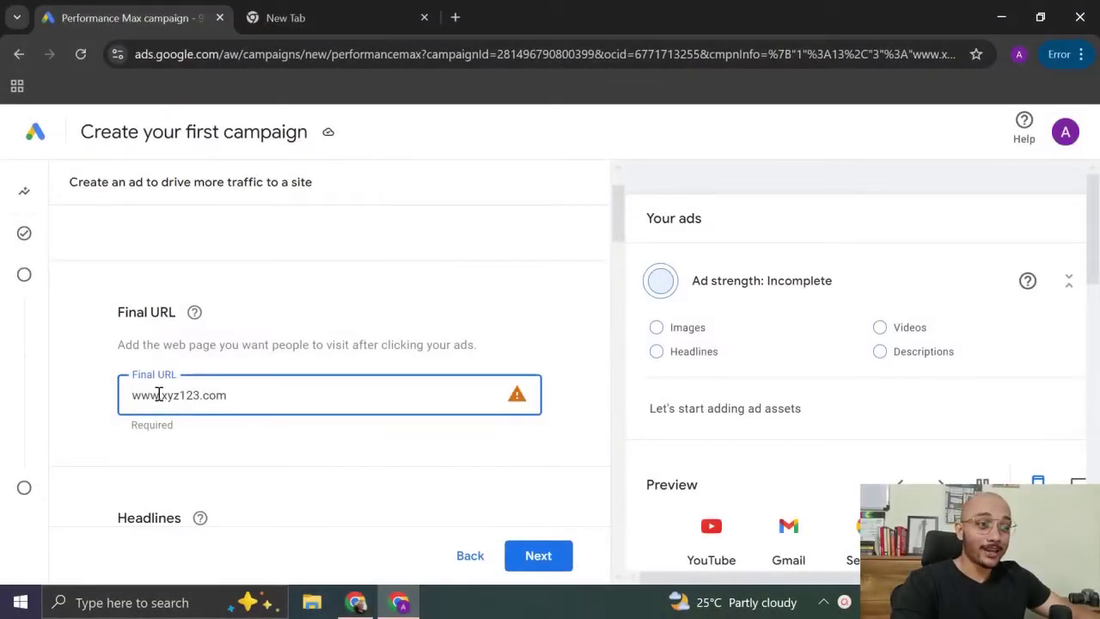
# Enter headlines 'buy now', 'get today', 'time to hire' and a fourth placeholder headline.
pyautogui.moveTo(522, 408)
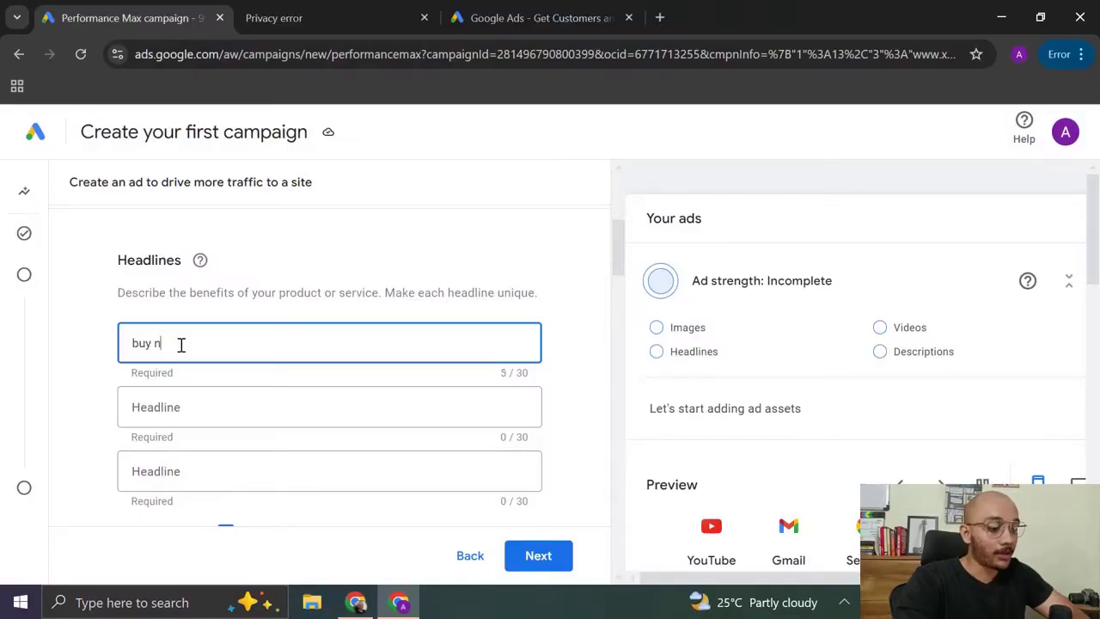
pyautogui.write('y no')
pyautogui.write('w')
pyautogui.press('Tab')
pyautogui.write('get today')
pyautogui.press('Tab')
pyautogui.write('time to hire')
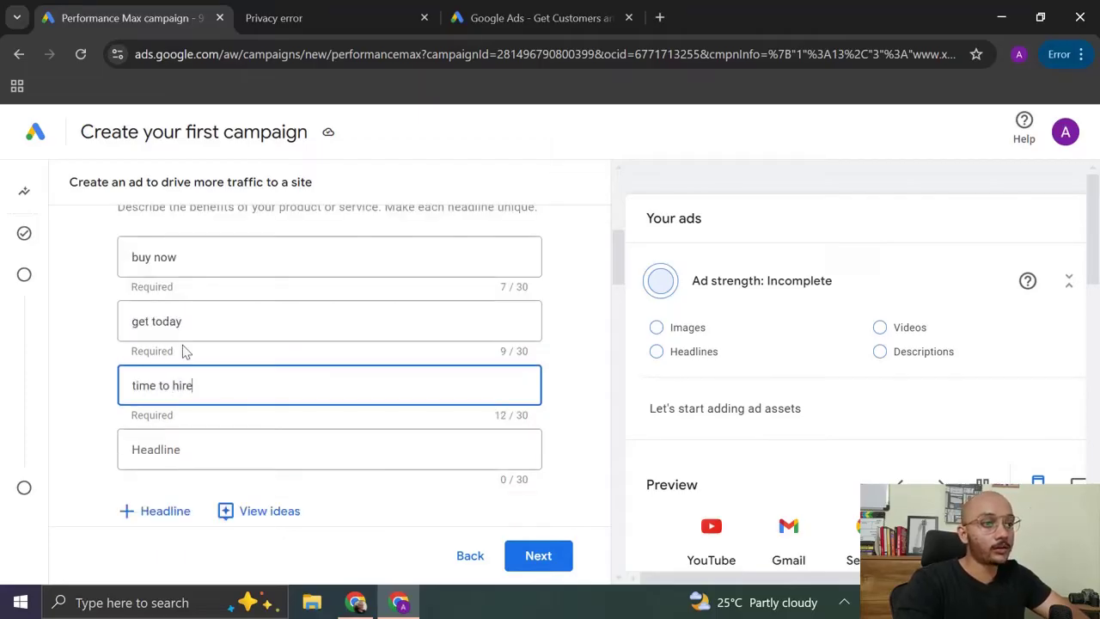
pyautogui.press('Tab')
pyautogui.write('bah')
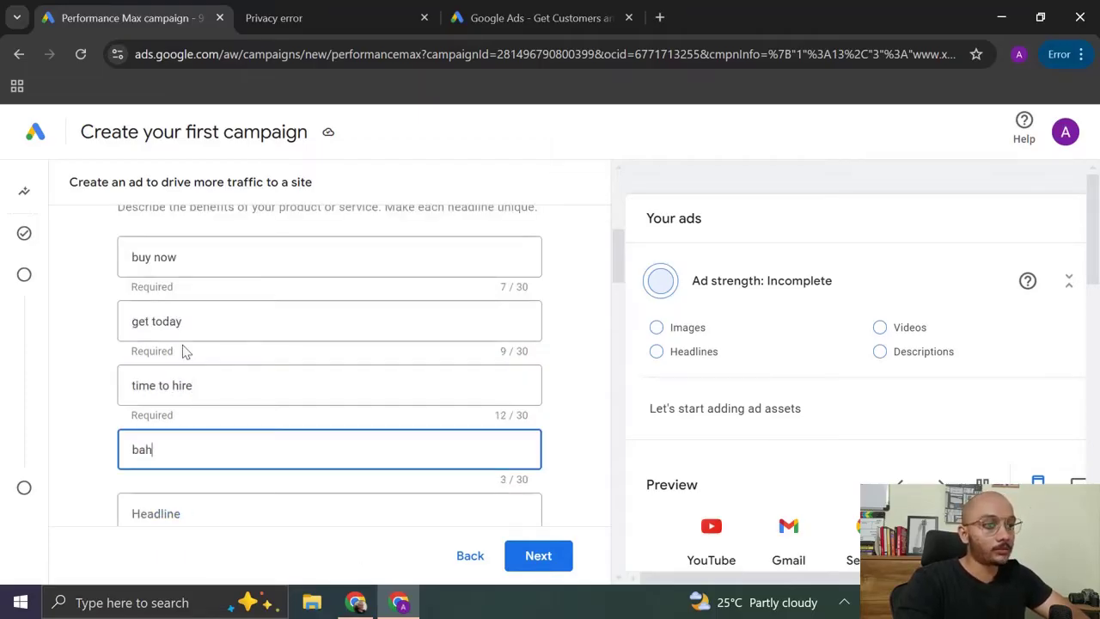
pyautogui.write('ah blaha')
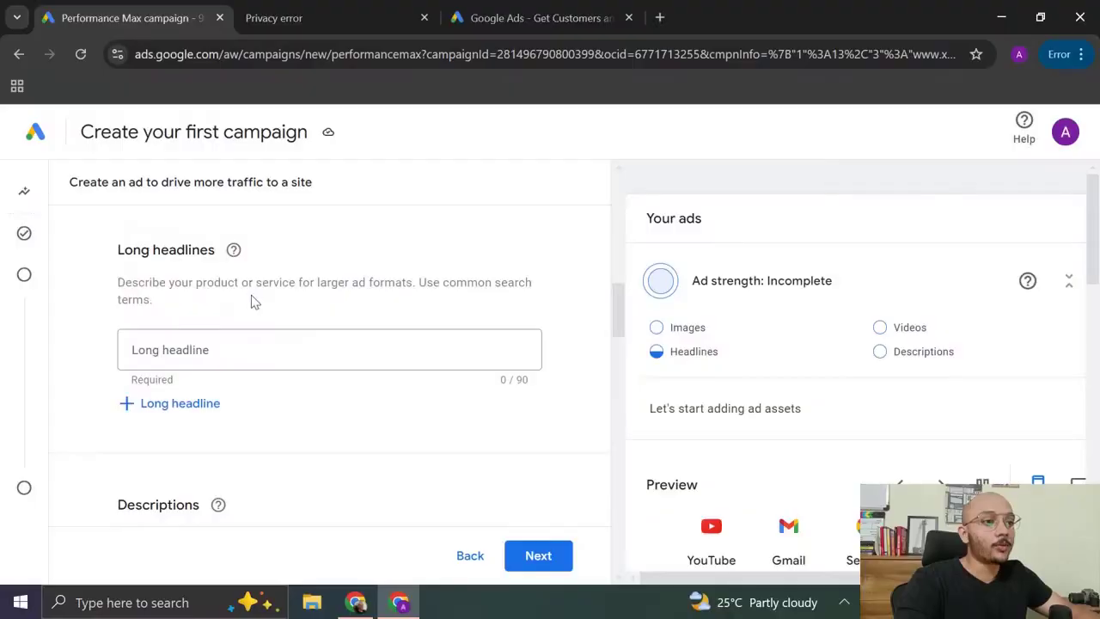
# Type a long headline and the description 'this product is good for you', then try continuing.
pyautogui.click(154, 355)
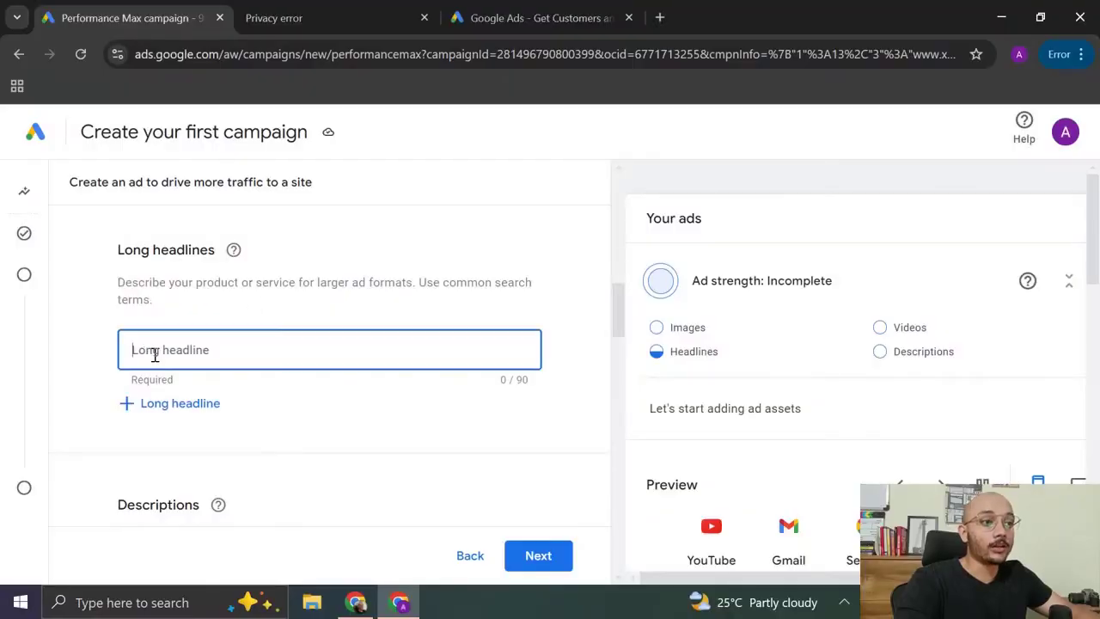
pyautogui.write('i am creating a camapgn')
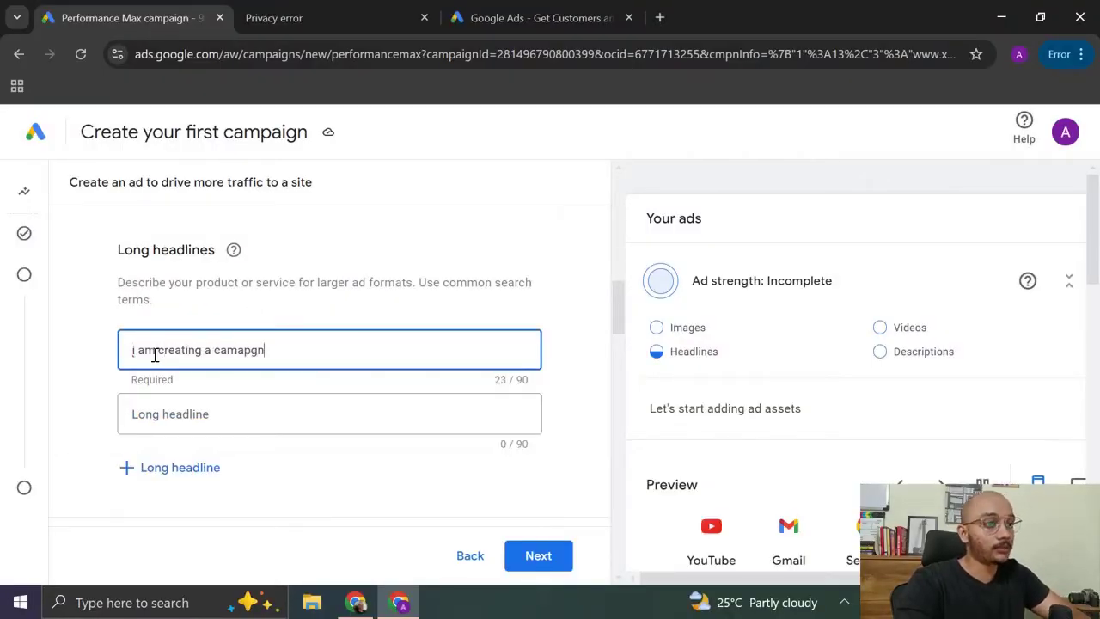
pyautogui.scroll(-4, 159, 349)
pyautogui.click(172, 324)
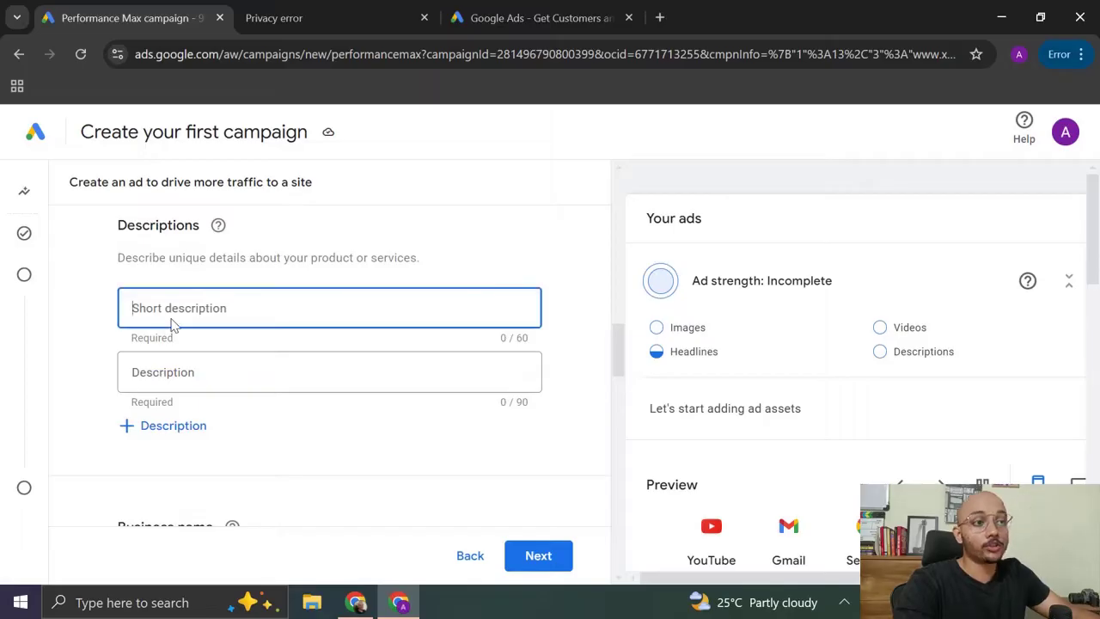
pyautogui.write('this product is good for you')
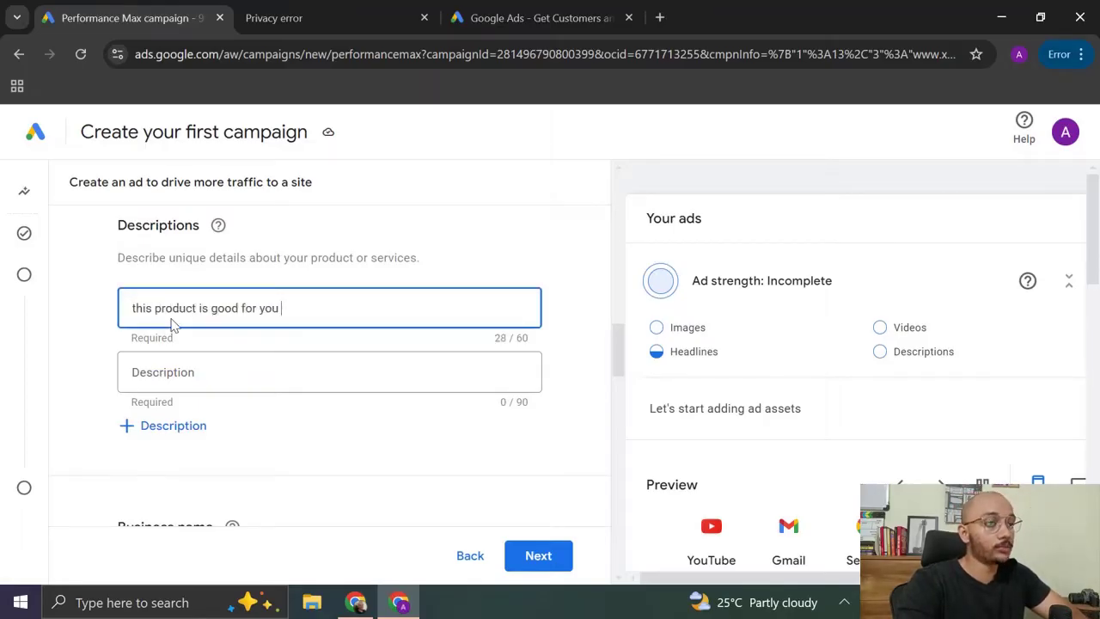
pyautogui.scroll(-6, 204, 358)
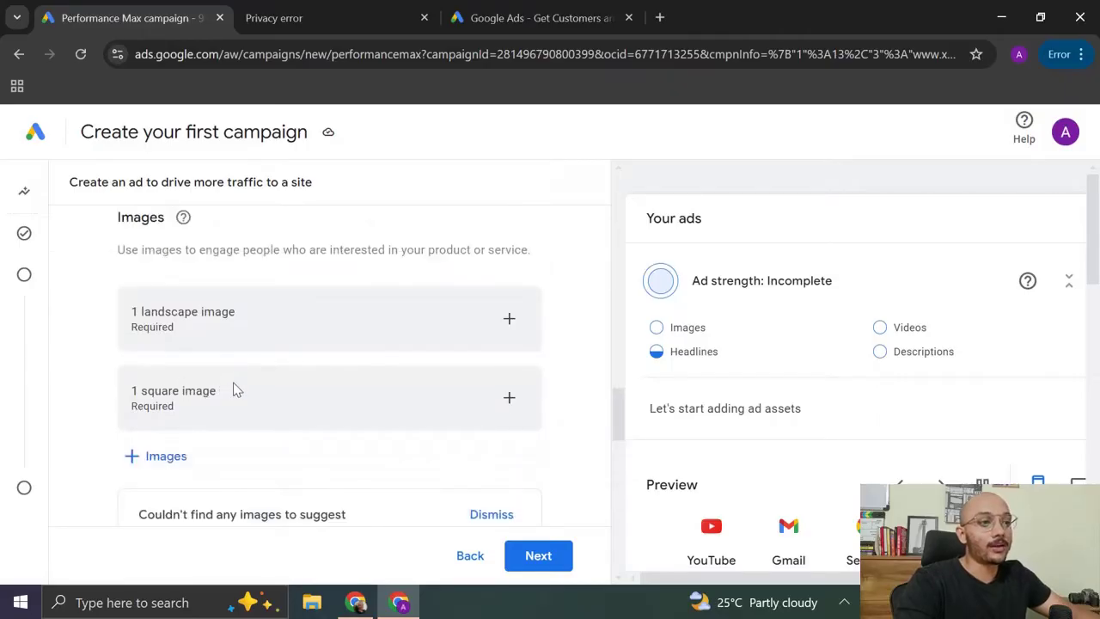
pyautogui.scroll(-3, 237, 389)
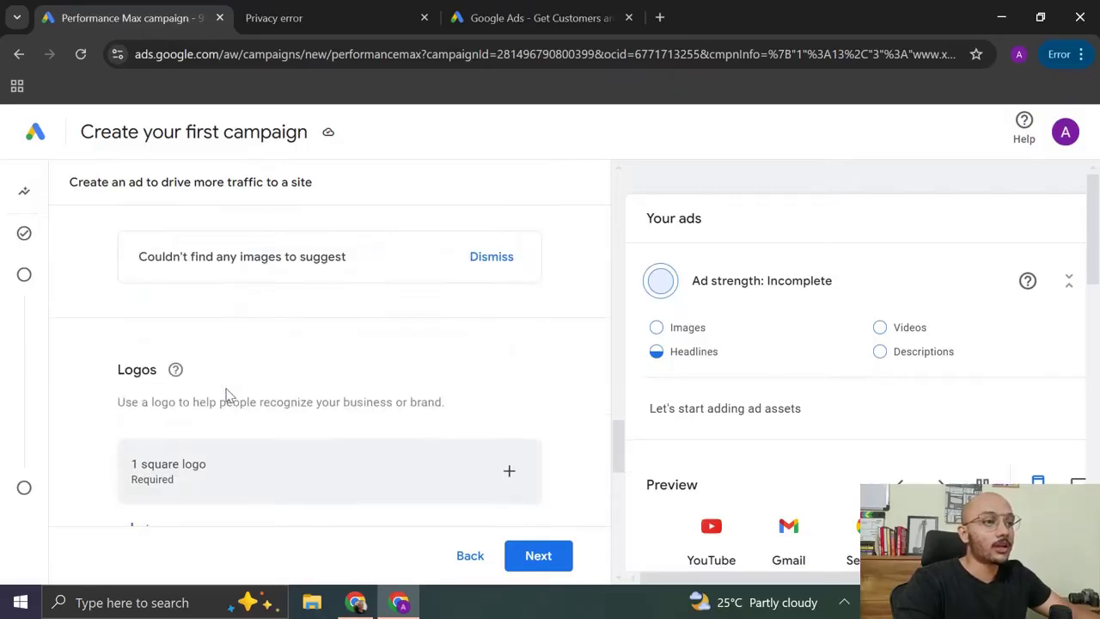
pyautogui.scroll(-2, 369, 430)
pyautogui.scroll(-3, 552, 479)
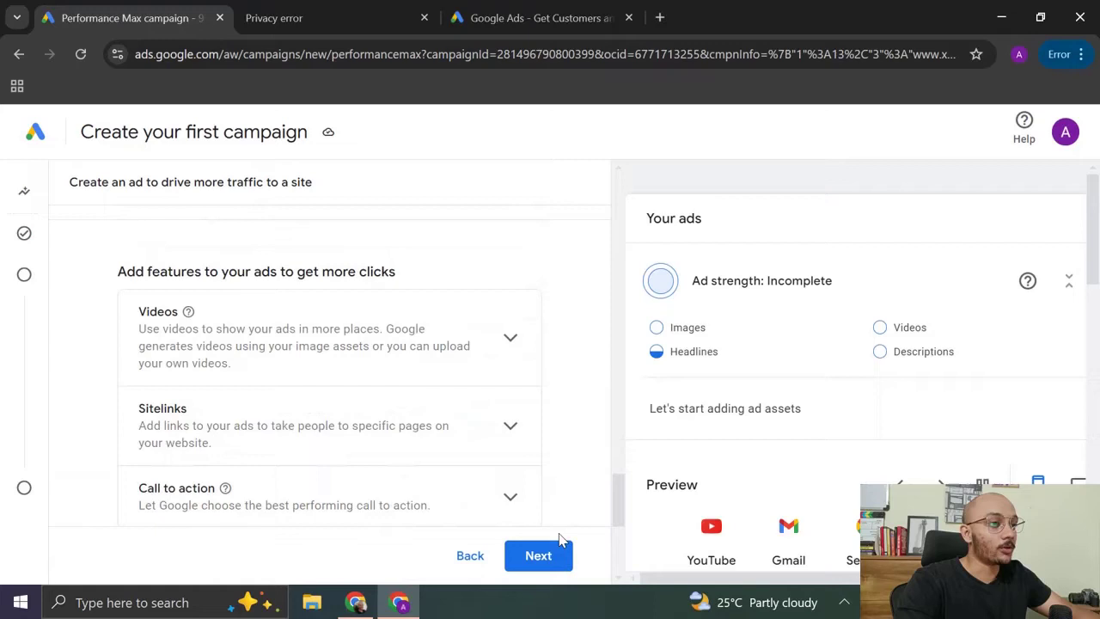
pyautogui.click(533, 555)
# Add a second description beginning 'buy now . the sale will get over'.
pyautogui.scroll(1, 198, 283)
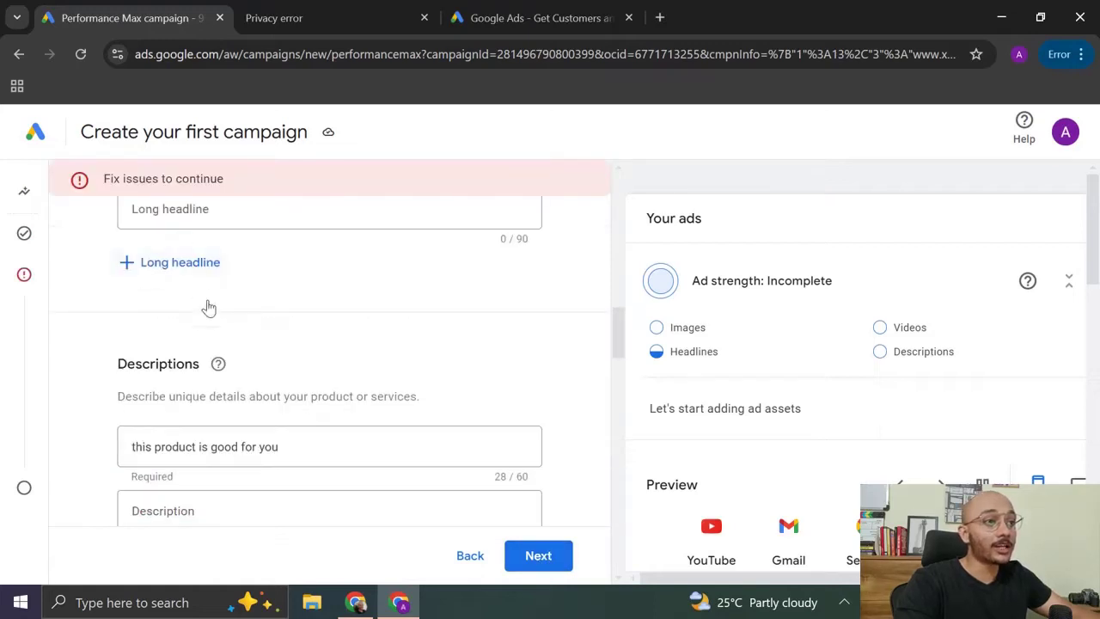
pyautogui.scroll(-1, 207, 361)
pyautogui.click(157, 425)
pyautogui.write('buy now . the sale')
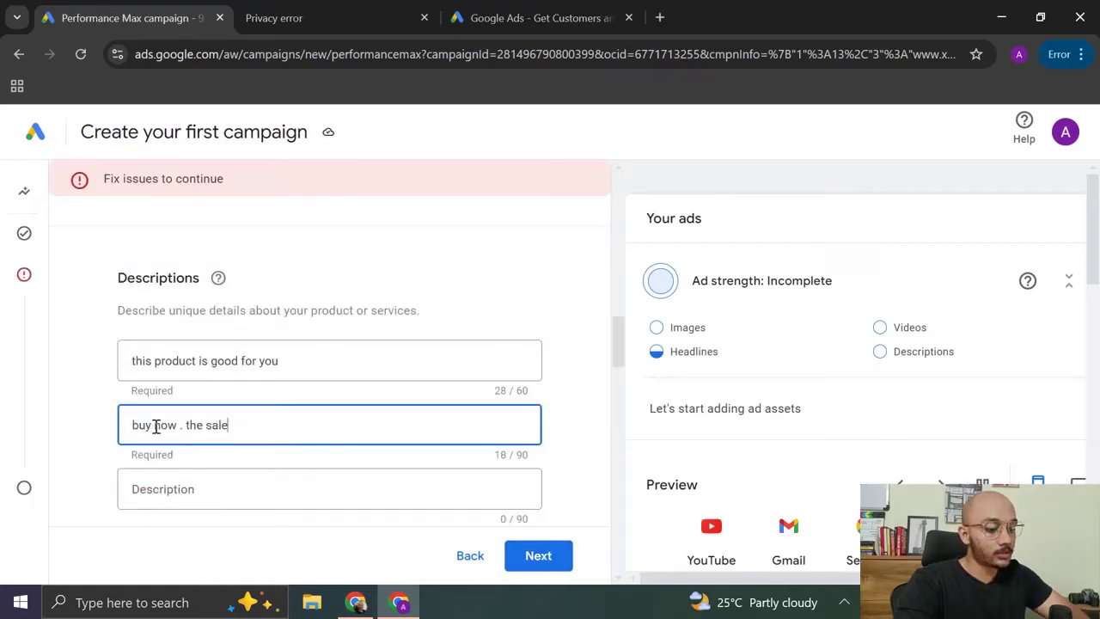
pyautogui.write(' will get ov')
pyautogui.scroll(5, 271, 349)
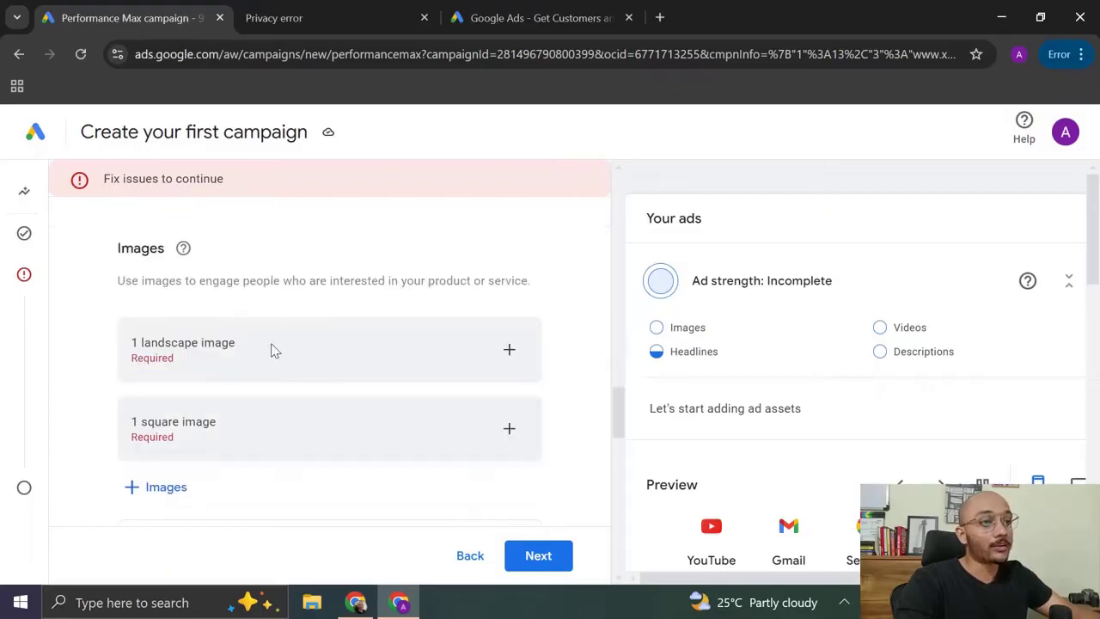
pyautogui.scroll(-1, 225, 392)
# Add the Digital Signage and parking-permit stock images to the ad and proceed to bidding.
pyautogui.scroll(-1, 227, 376)
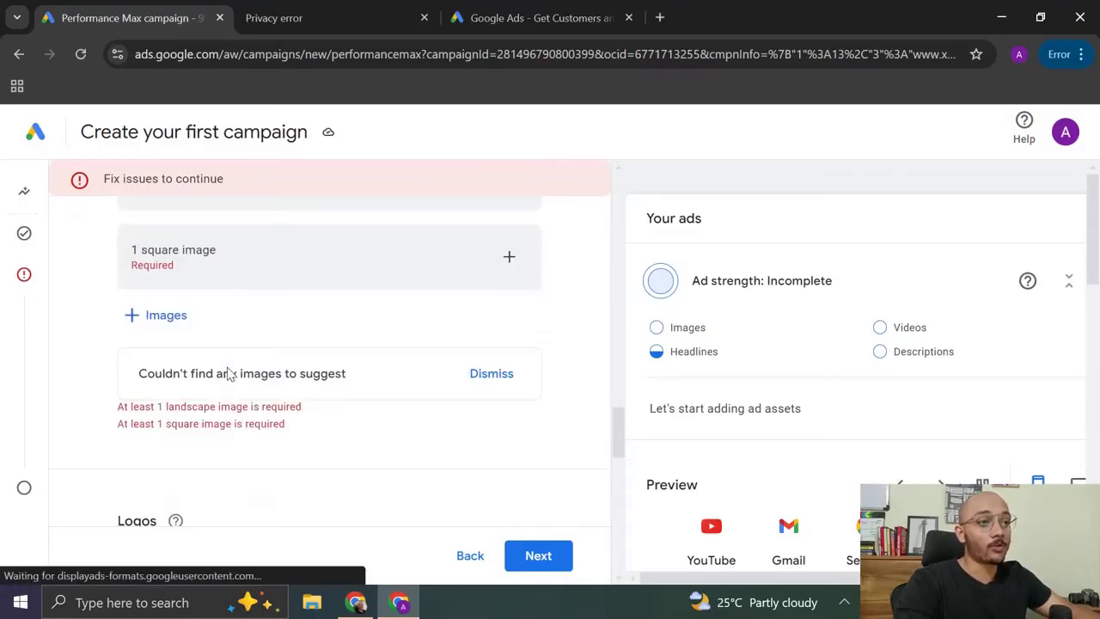
pyautogui.scroll(2, 228, 376)
pyautogui.click(513, 348)
pyautogui.click(478, 274)
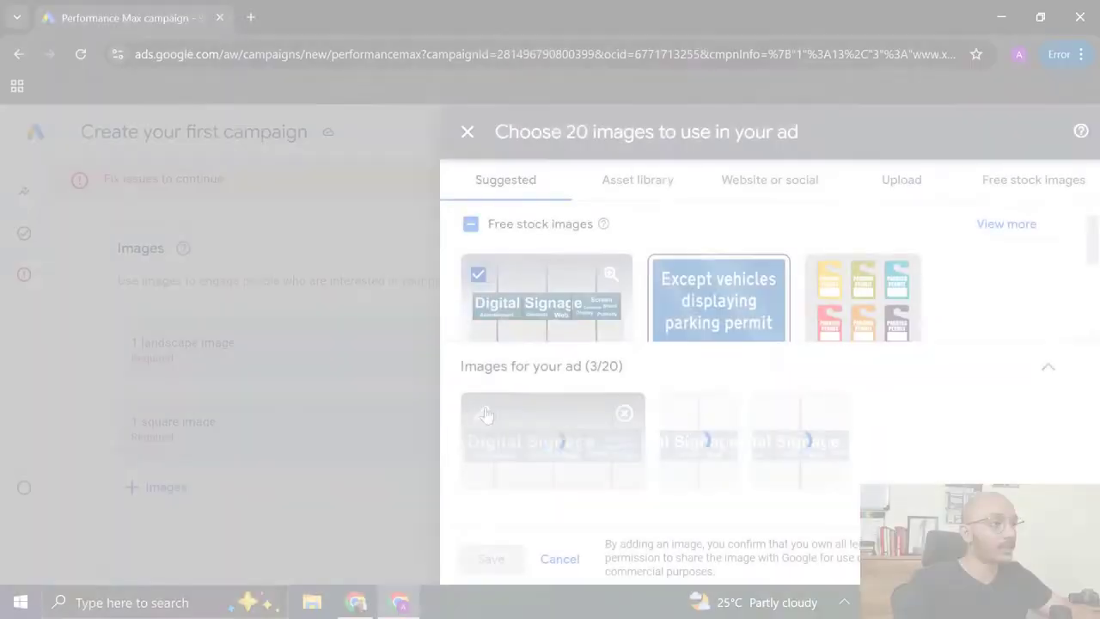
pyautogui.click(663, 275)
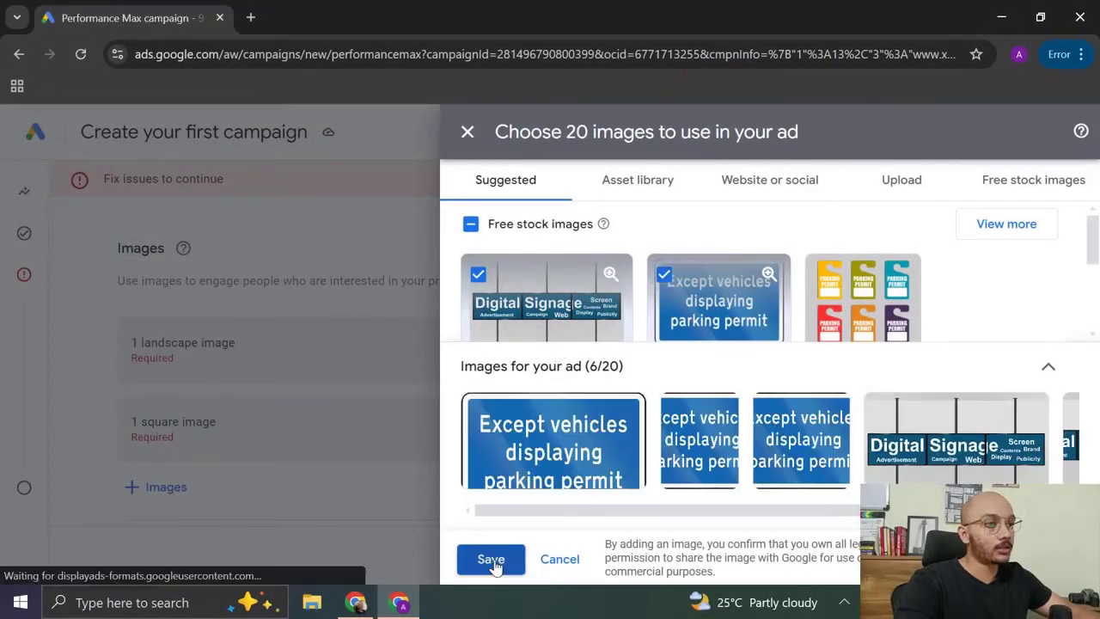
pyautogui.click(490, 559)
pyautogui.scroll(-2, 248, 327)
pyautogui.click(538, 555)
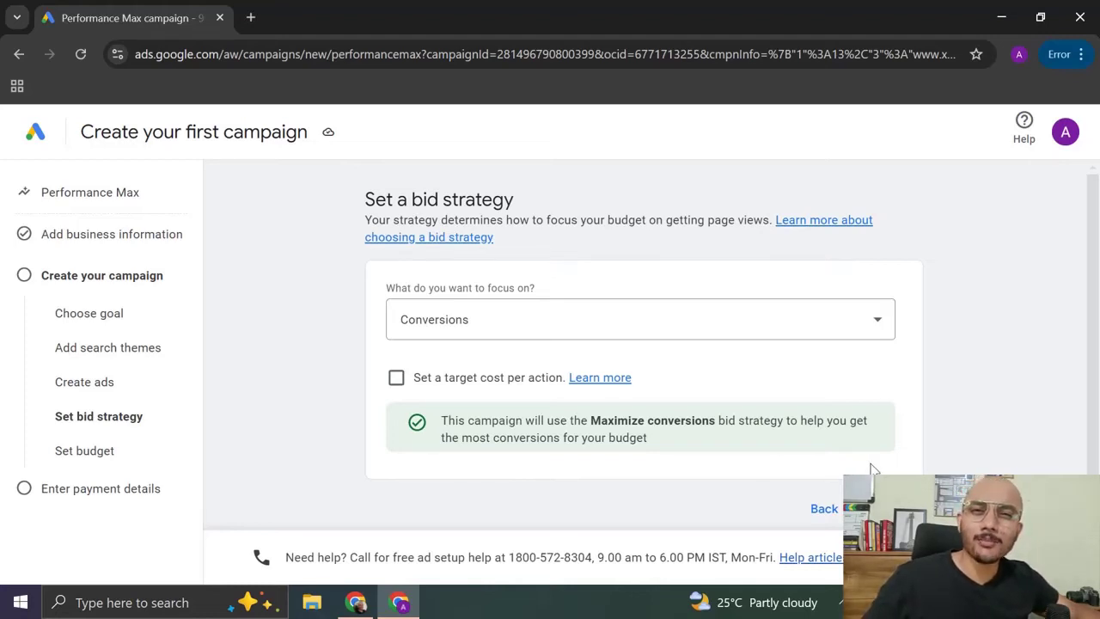
# Keep Maximize conversions bidding and accept the ₹430.00 average daily budget.
pyautogui.click(881, 508)
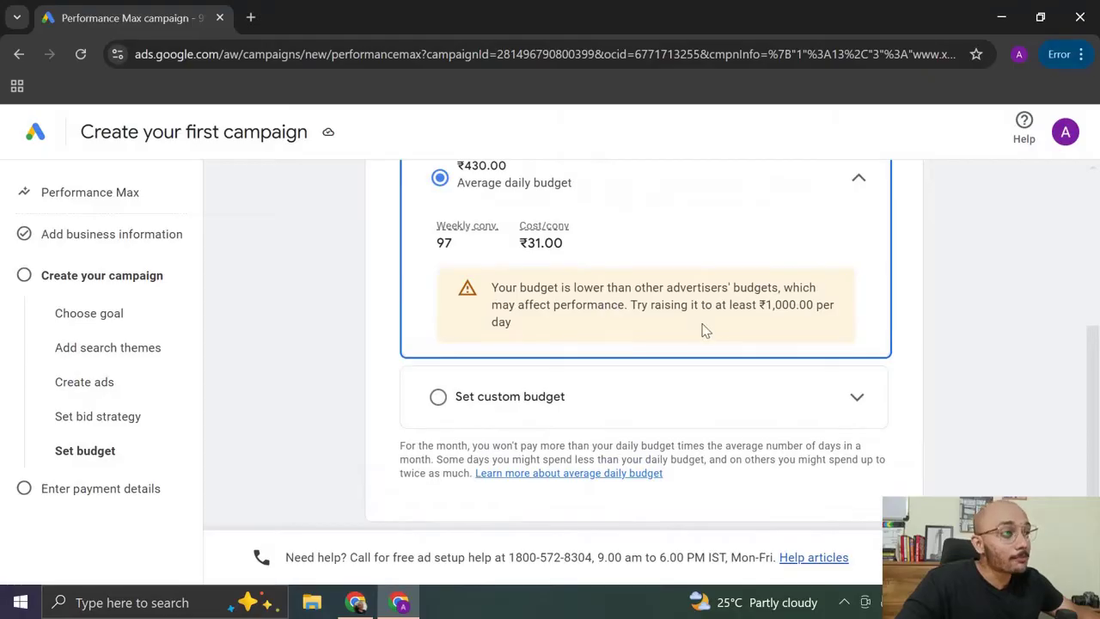
pyautogui.scroll(-1, 740, 344)
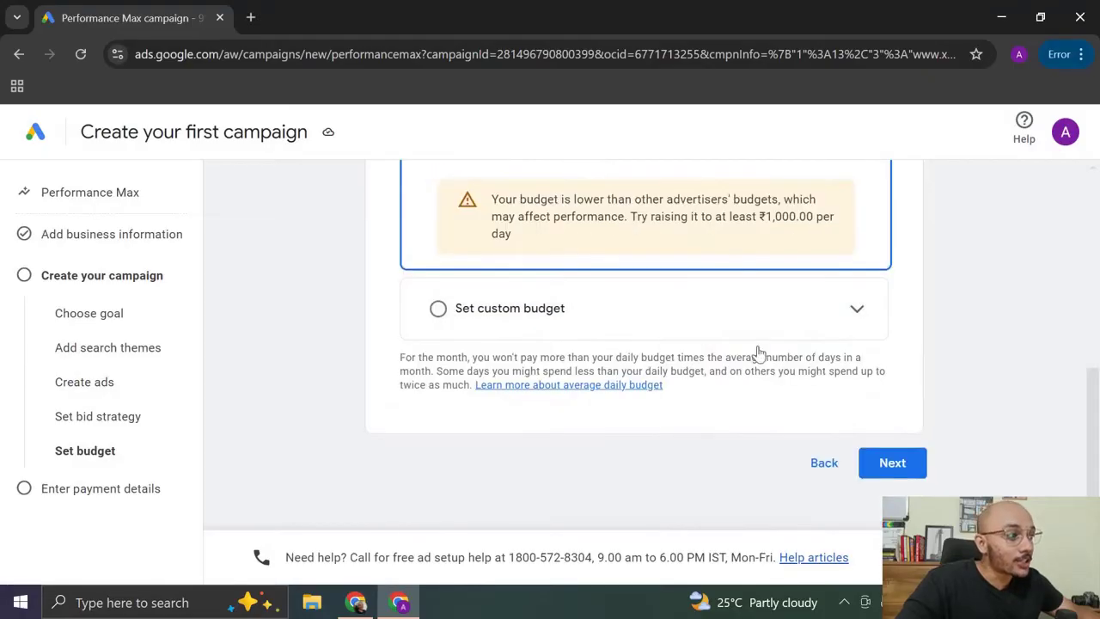
# Proceed to payment details and start a new payments profile with profile type Individual.
pyautogui.click(889, 465)
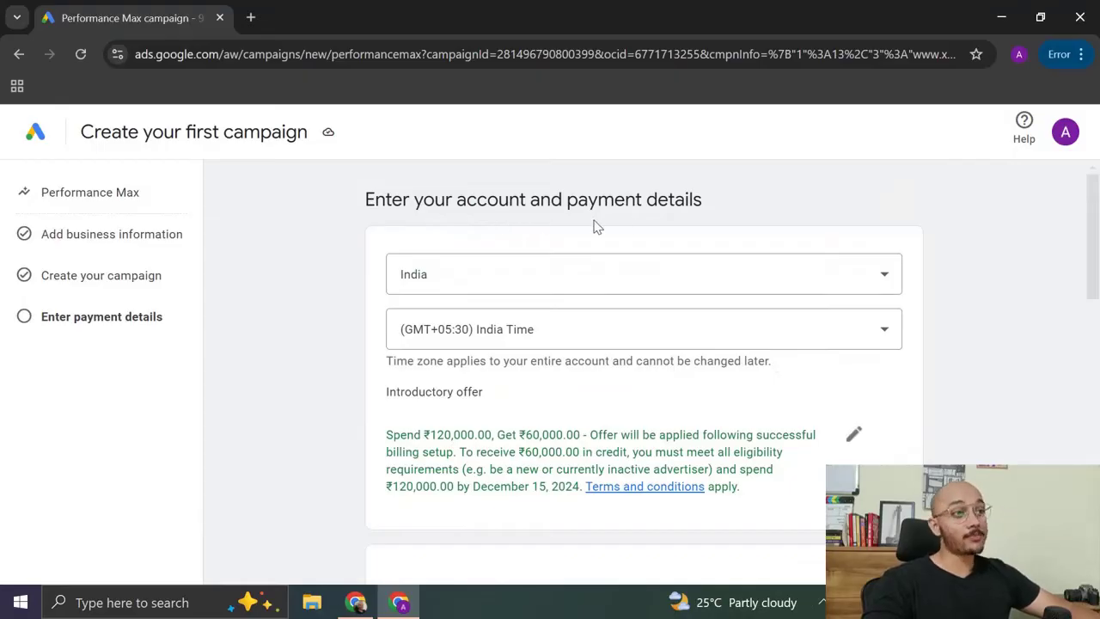
pyautogui.scroll(-2, 417, 270)
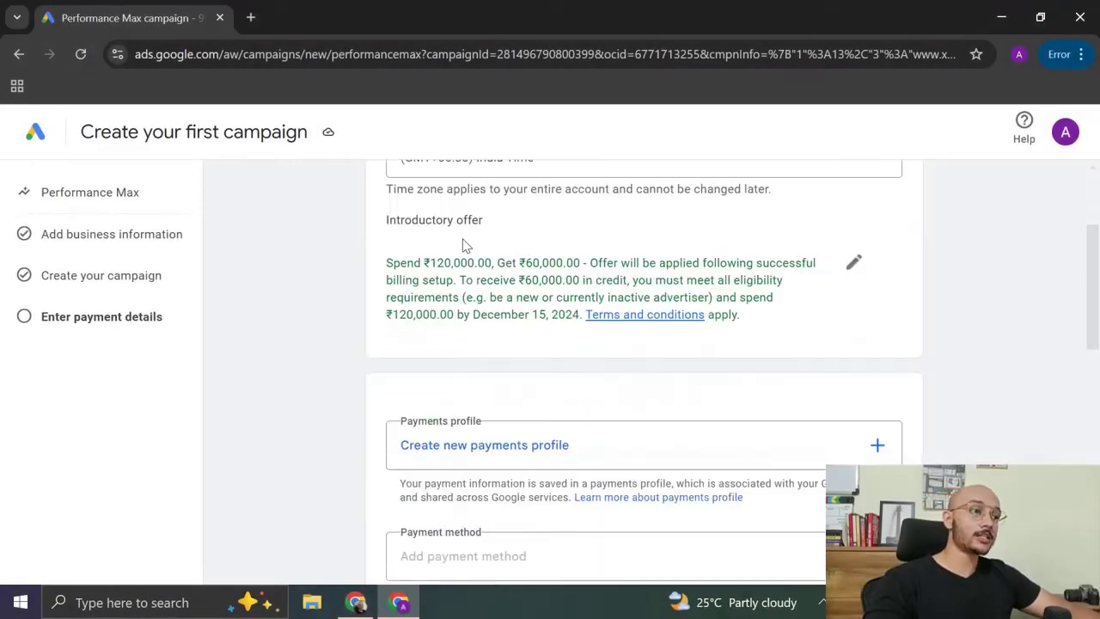
pyautogui.scroll(-3, 438, 310)
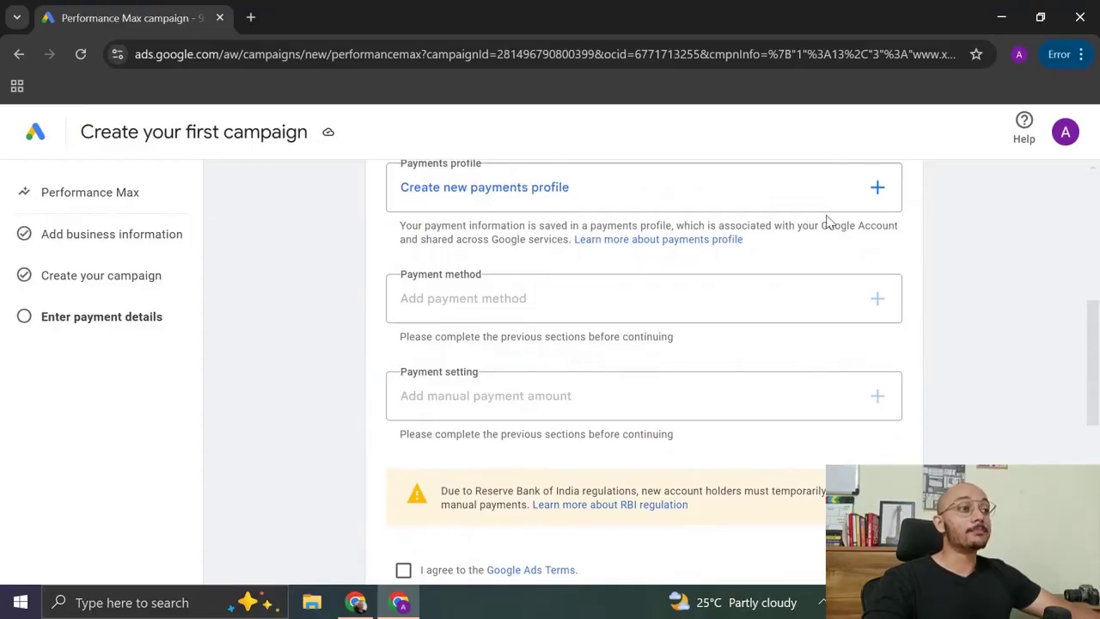
pyautogui.click(873, 200)
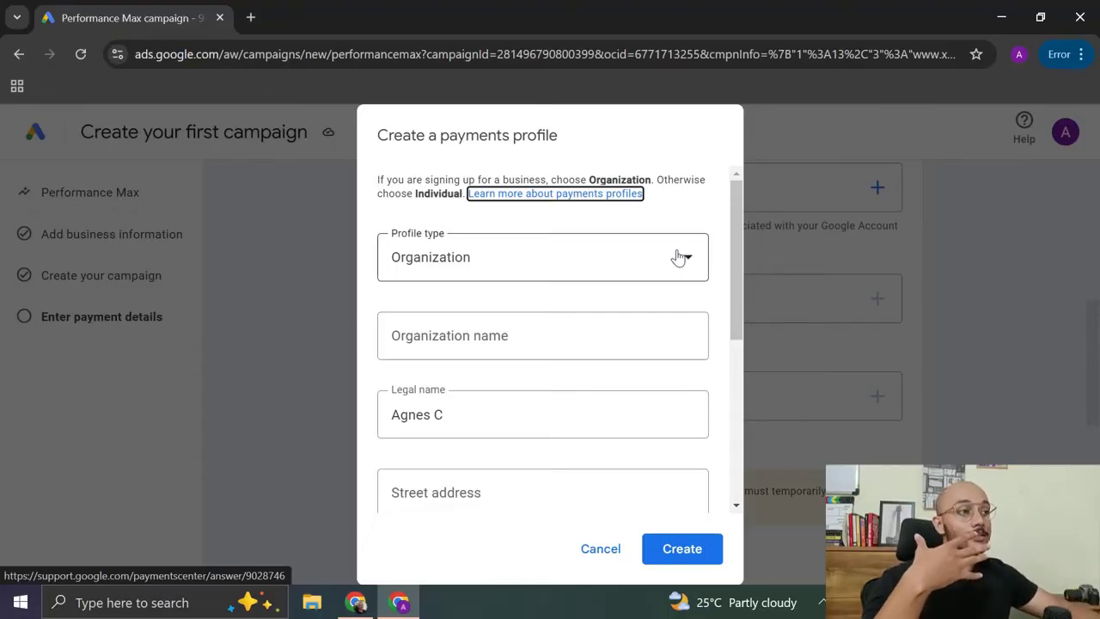
pyautogui.click(678, 264)
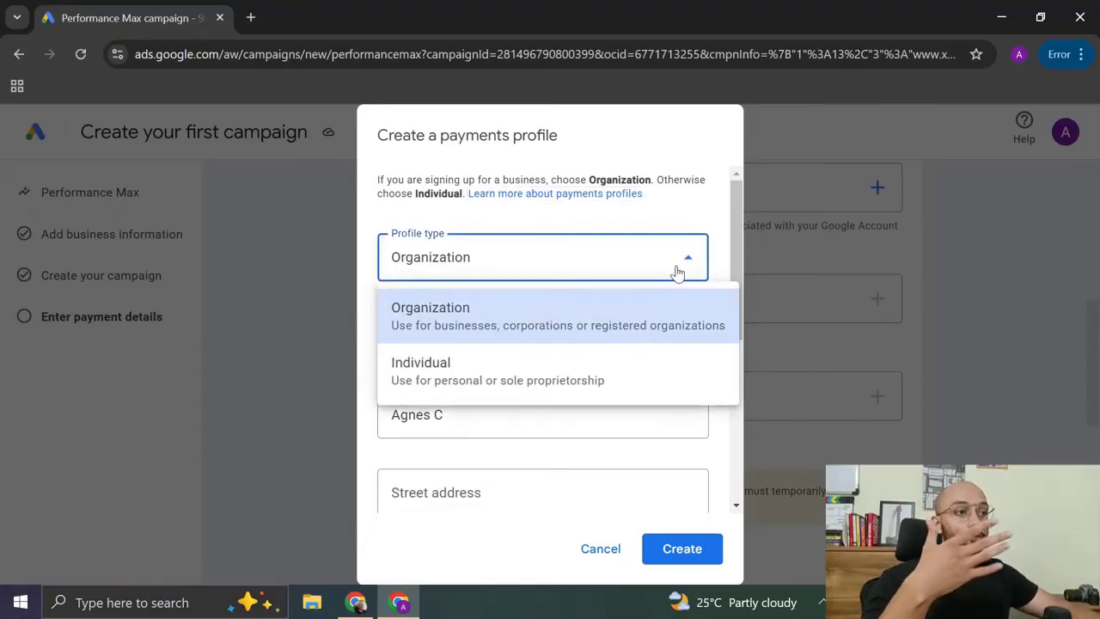
pyautogui.click(581, 370)
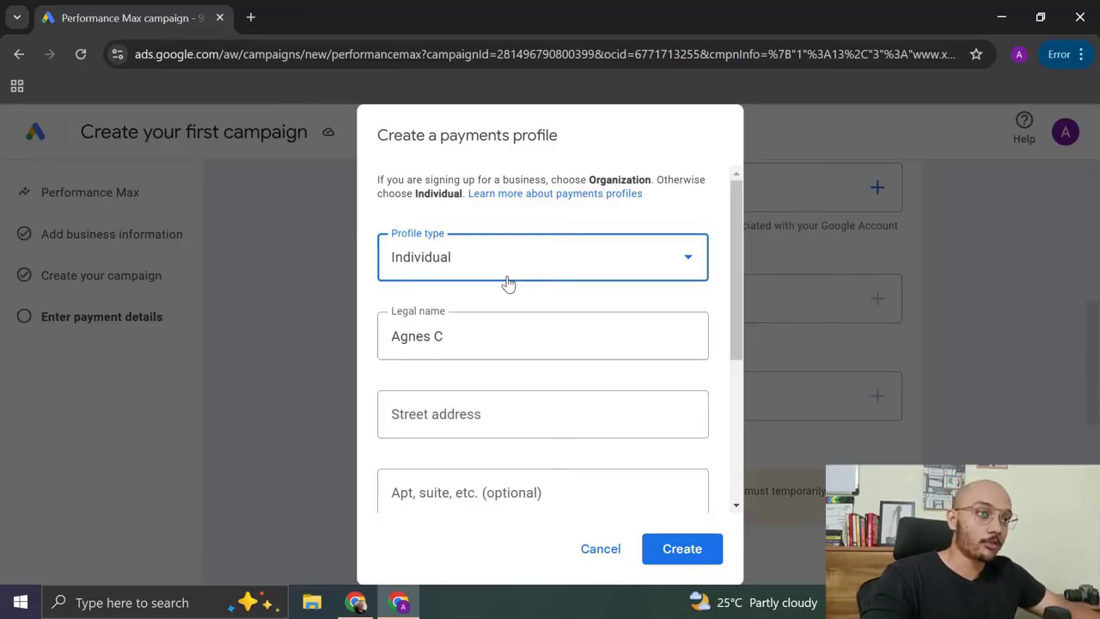
pyautogui.click(454, 269)
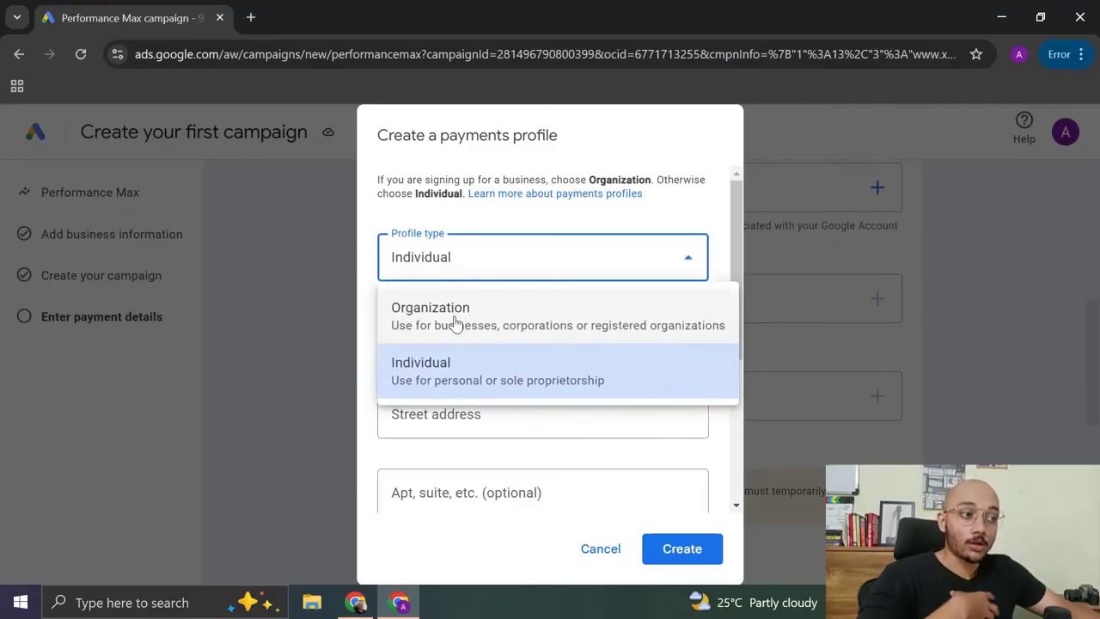
pyautogui.click(472, 272)
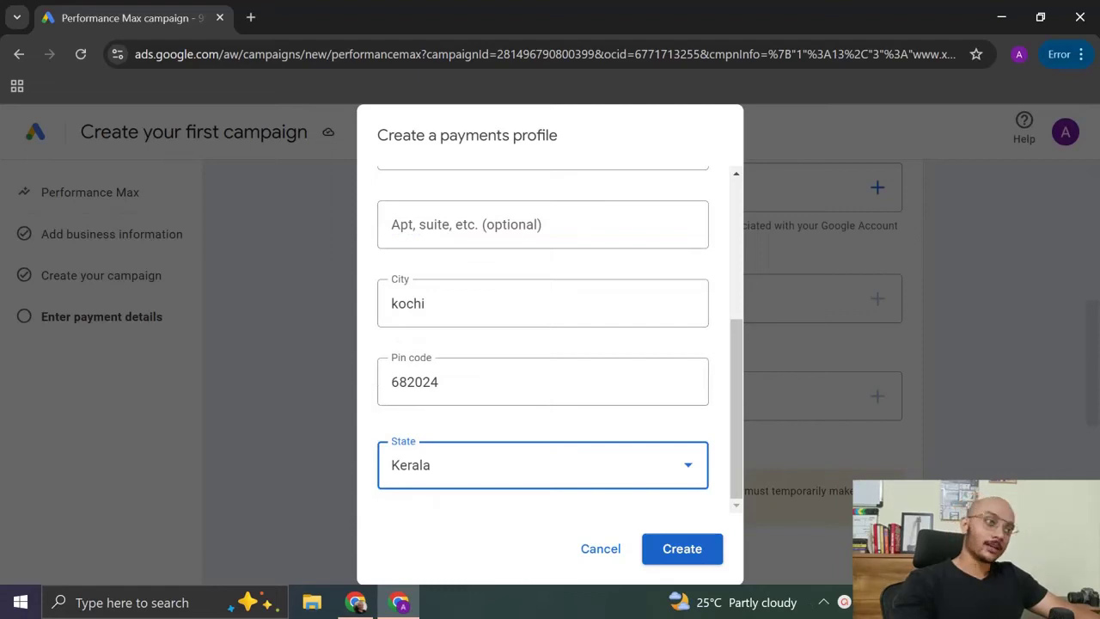
# Create the payments profile and choose Pay with NetBanking as the payment method.
pyautogui.click(683, 548)
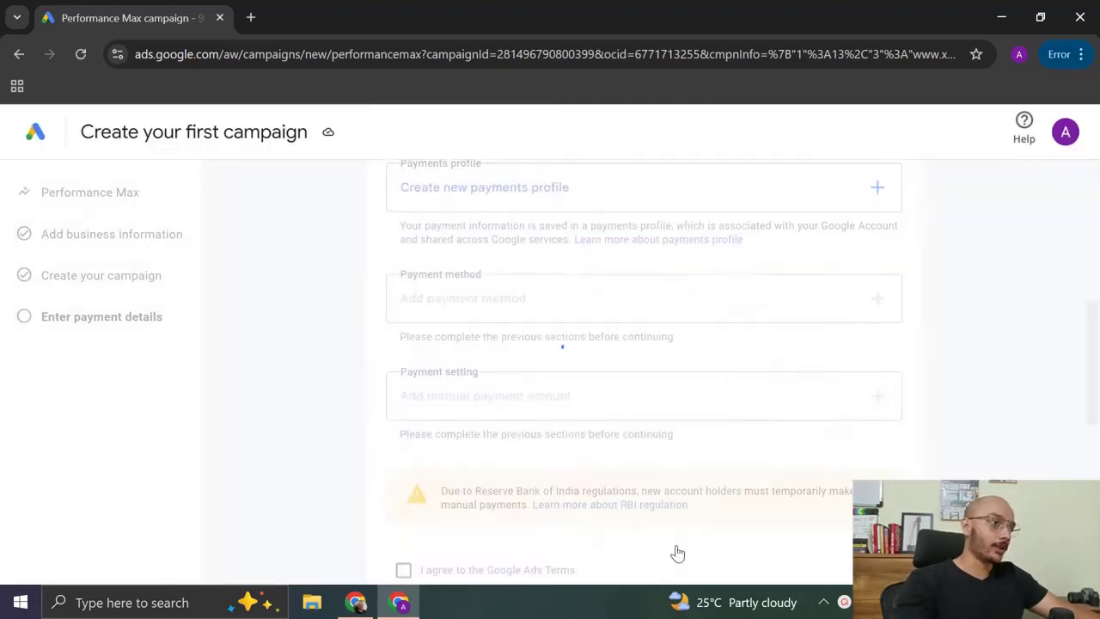
pyautogui.click(878, 311)
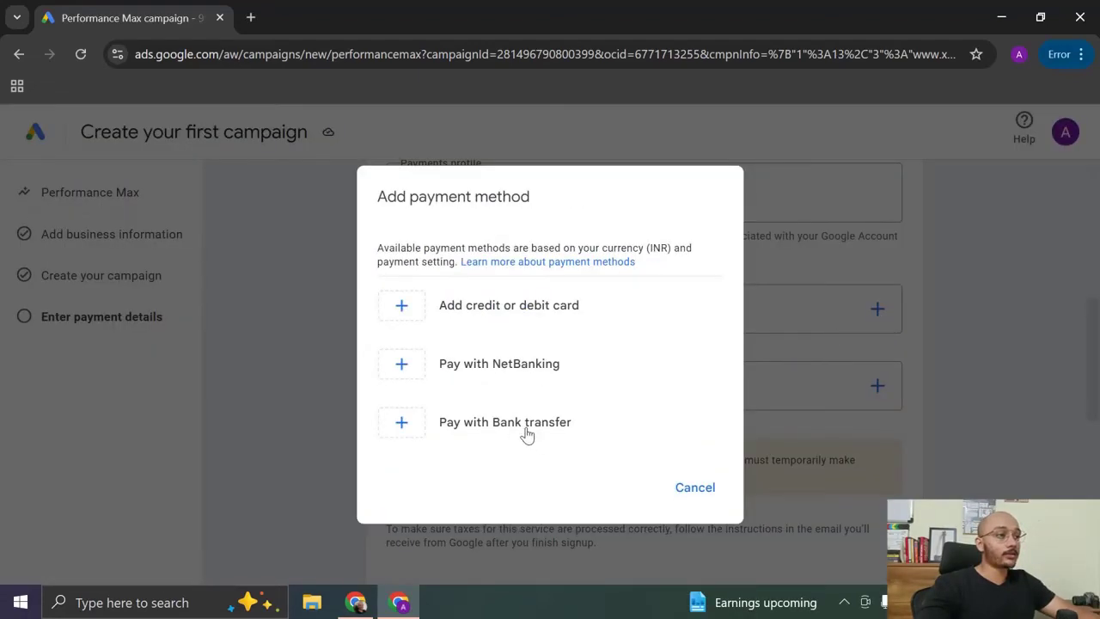
pyautogui.click(417, 376)
# Set a manual payment amount of ₹500.
pyautogui.scroll(-2, 601, 374)
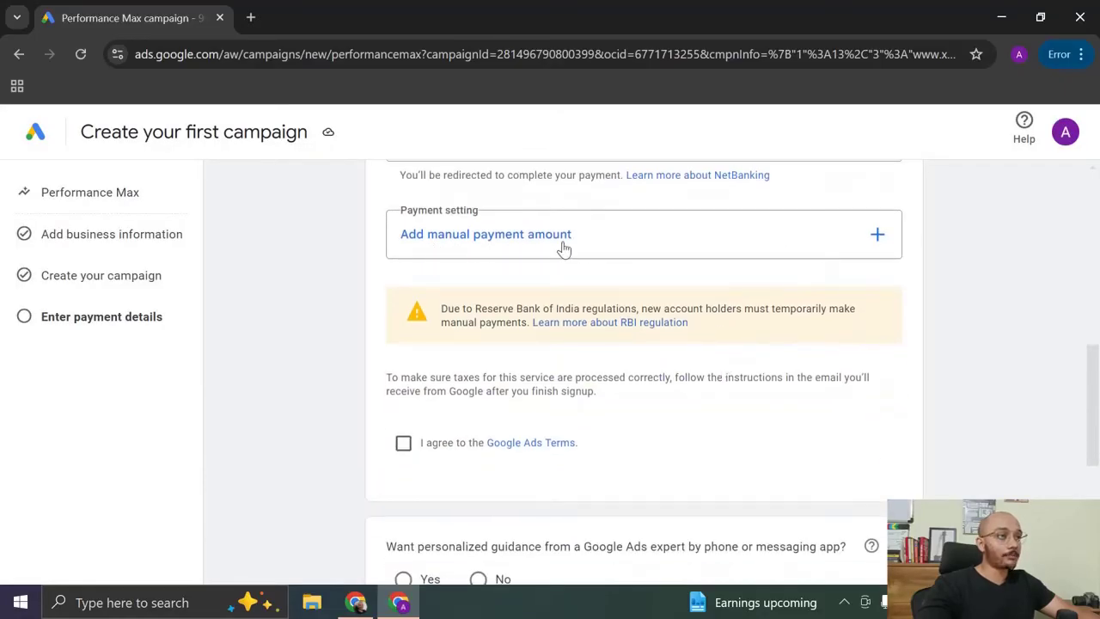
pyautogui.click(468, 248)
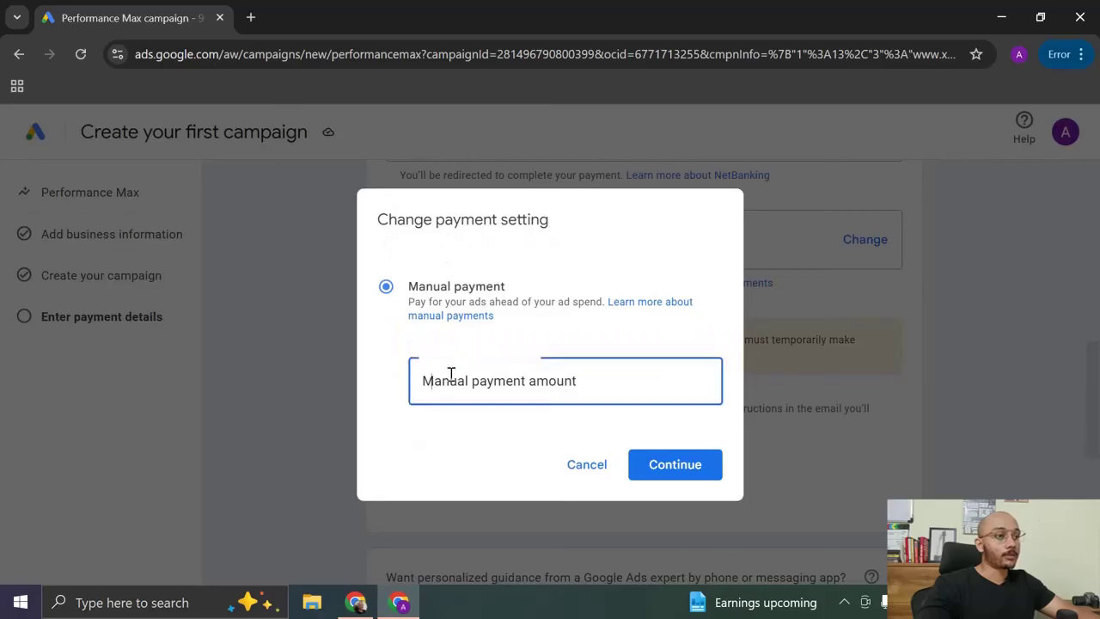
pyautogui.click(449, 375)
pyautogui.write('500')
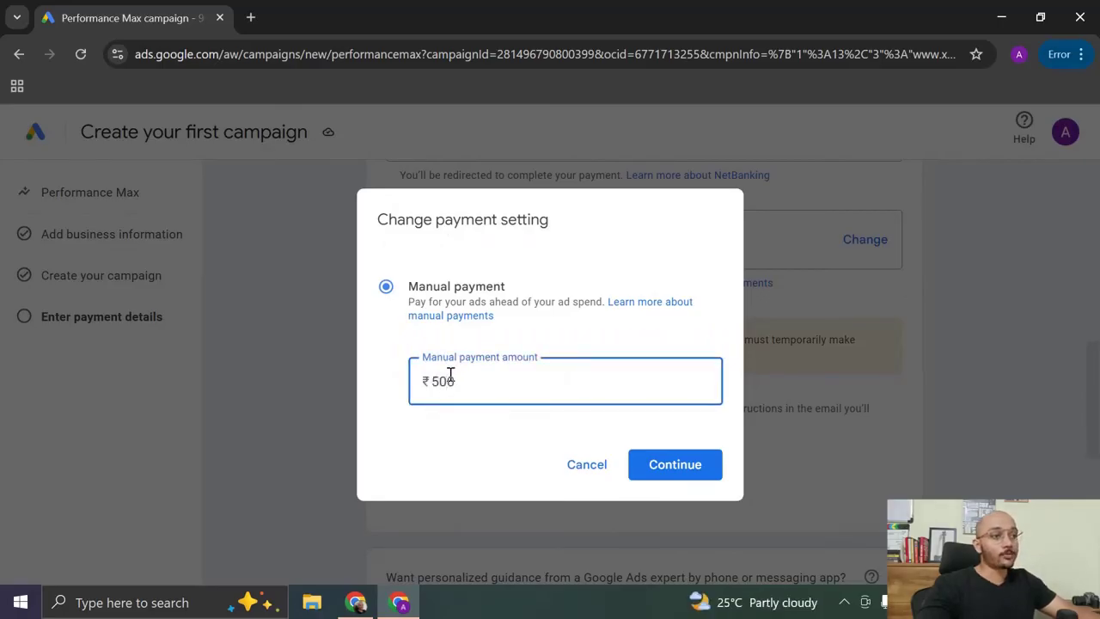
pyautogui.click(686, 472)
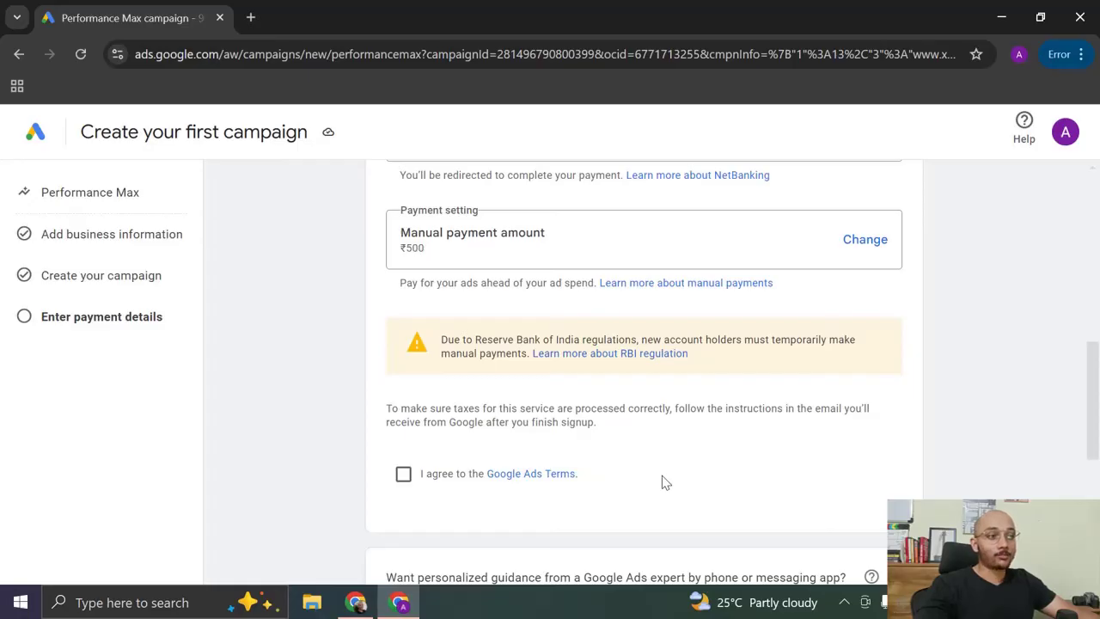
# Agree to the Google Ads Terms and submit the account and payment details.
pyautogui.scroll(-2, 661, 482)
pyautogui.click(403, 387)
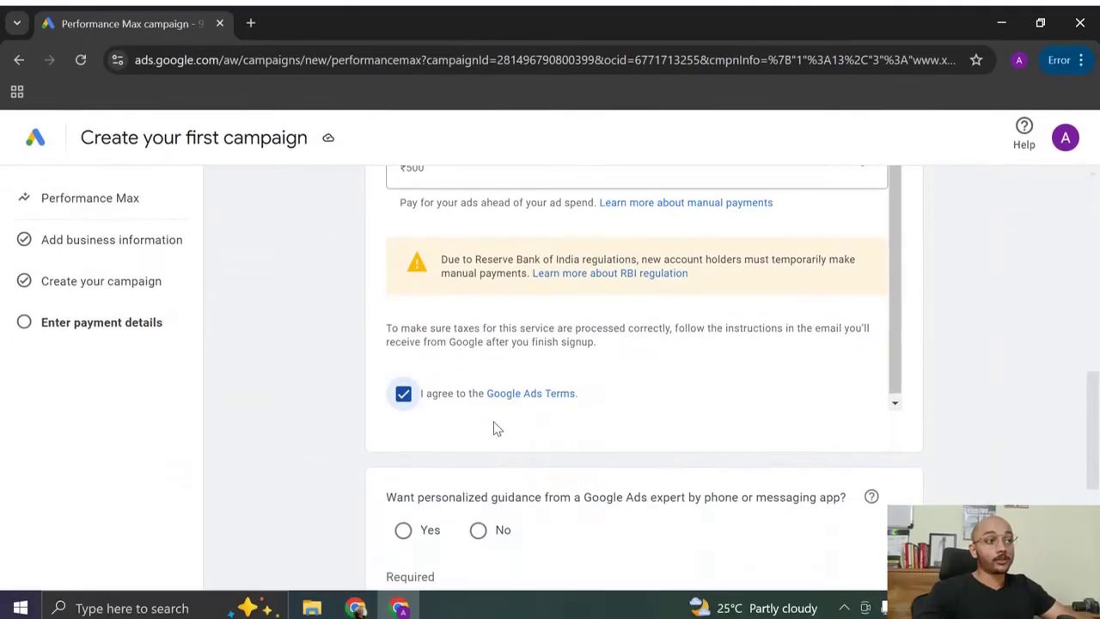
pyautogui.scroll(-2, 496, 427)
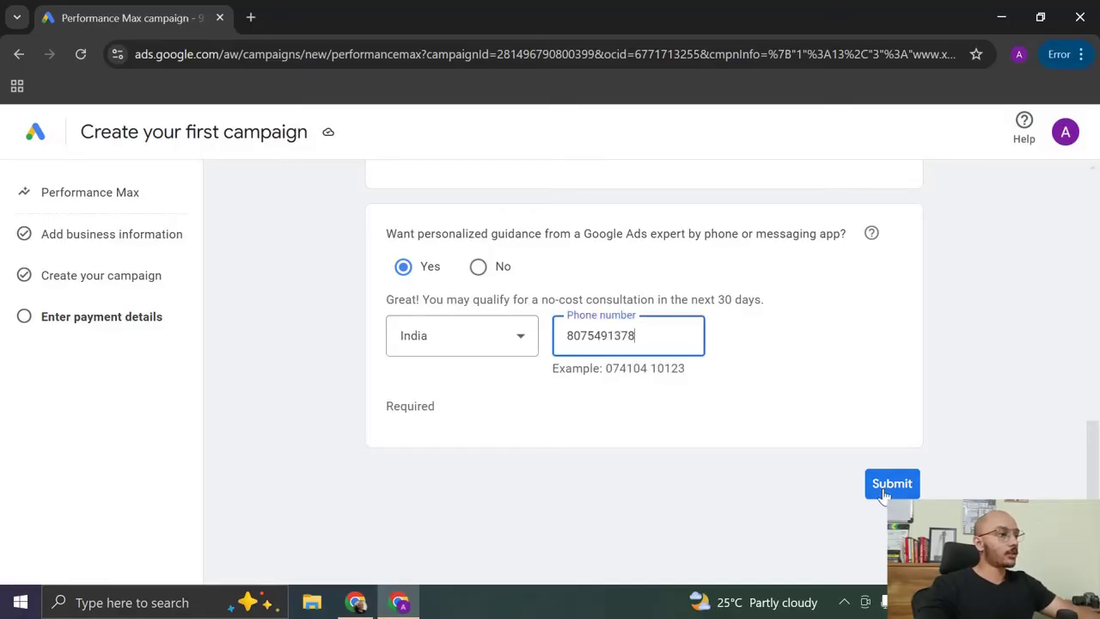
pyautogui.click(891, 483)
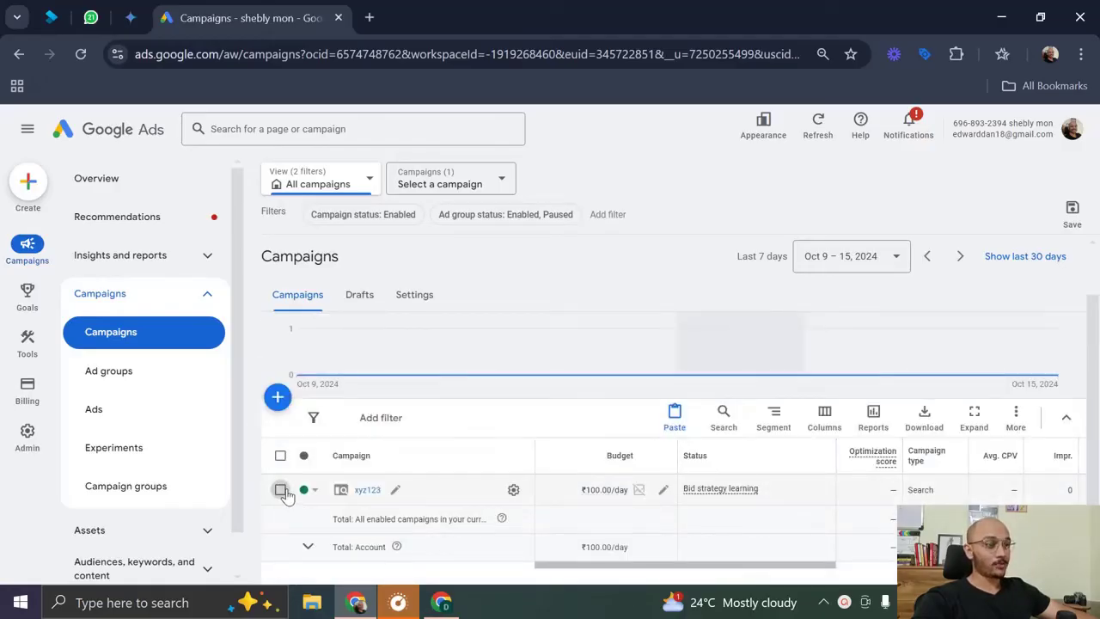
# Select the xyz123 campaign and remove it from the Campaigns list.
pyautogui.click(280, 489)
pyautogui.click(364, 419)
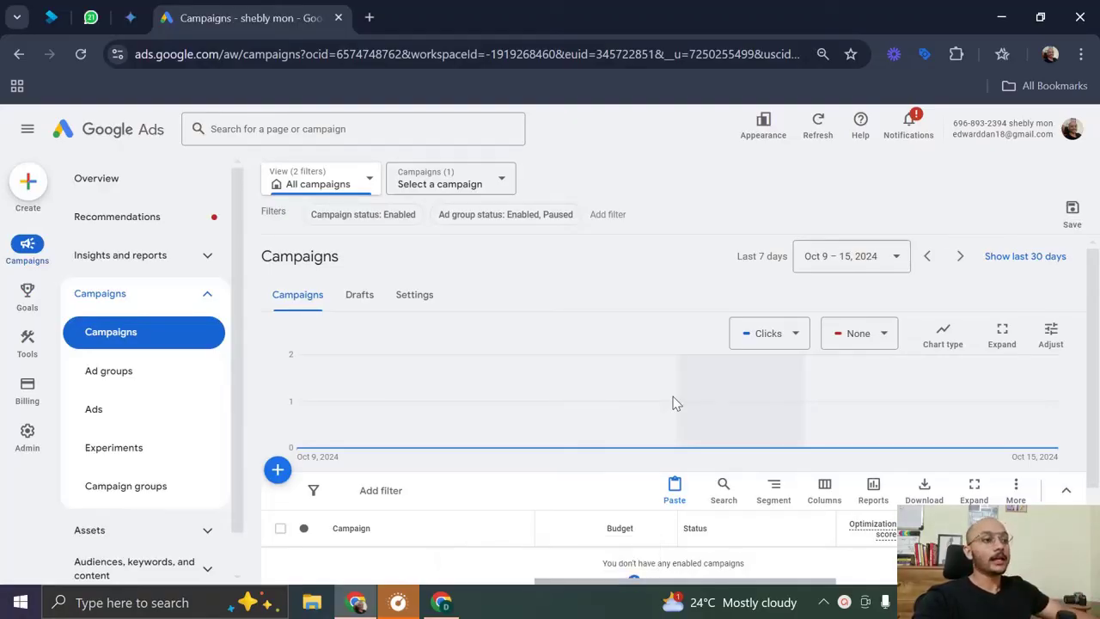
# Start a new campaign from the blue + button above the campaigns table.
pyautogui.scroll(-2, 315, 343)
pyautogui.click(279, 349)
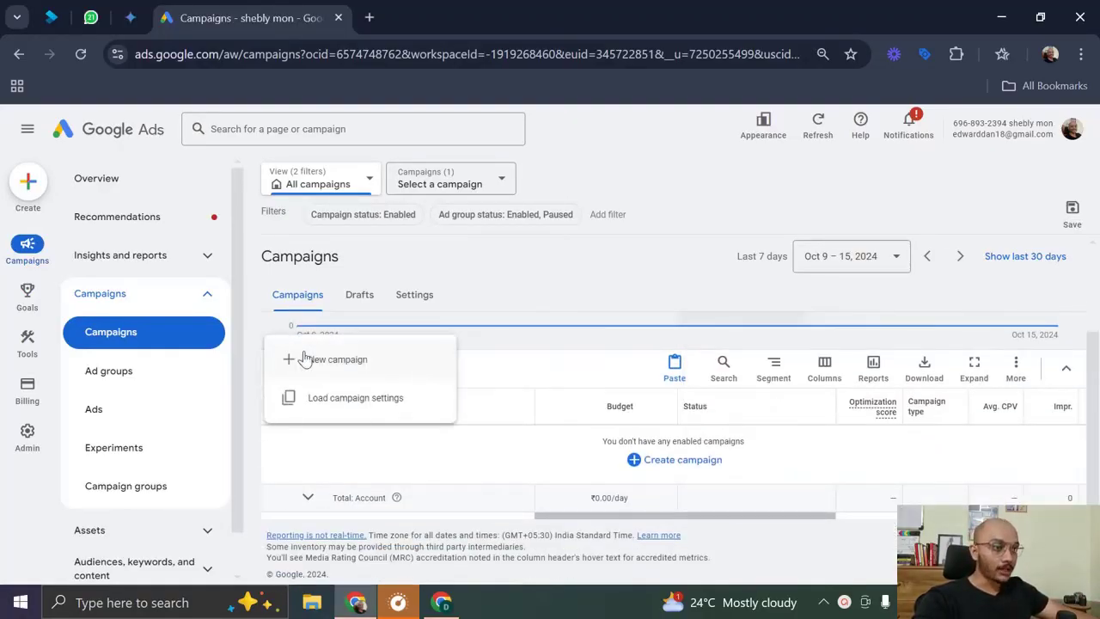
pyautogui.click(351, 362)
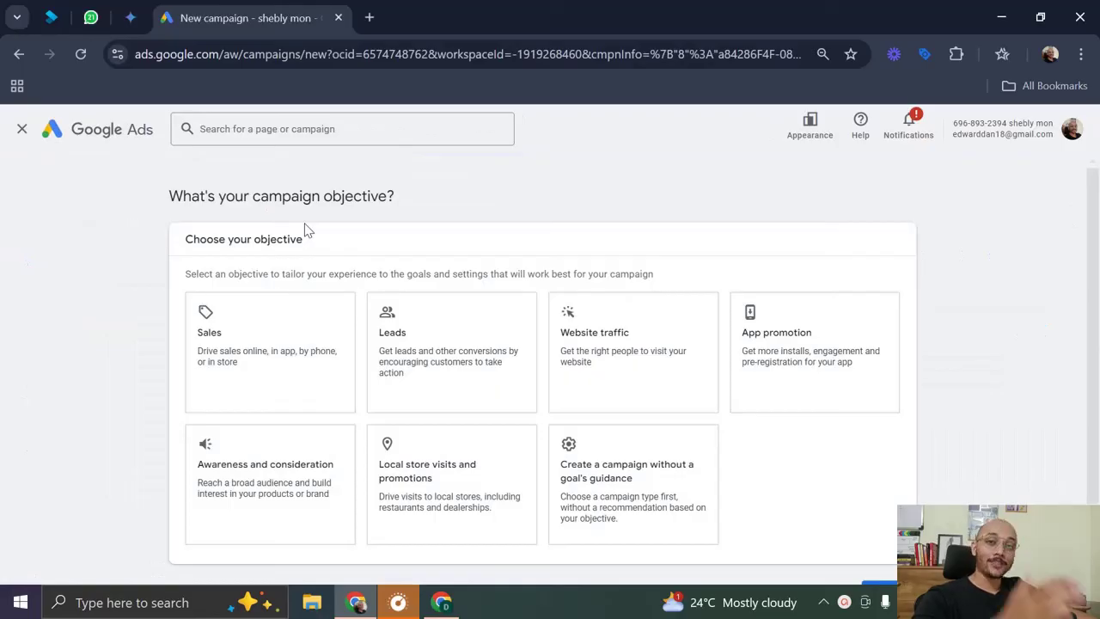